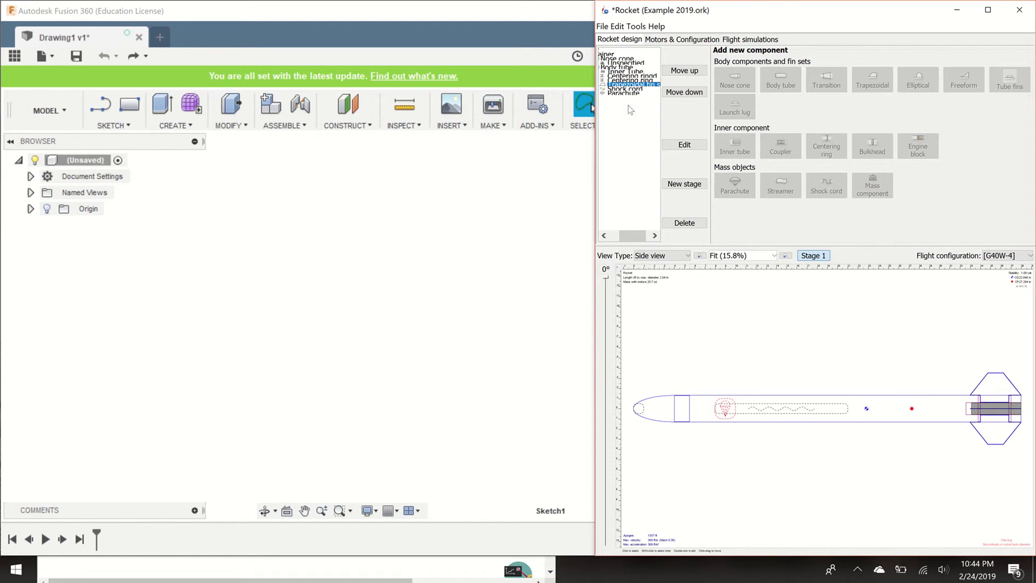
Open the trapezoidal fin set's configuration and review its general dimensions and its through-the-wall fin tab settings.
double_click(652, 85)
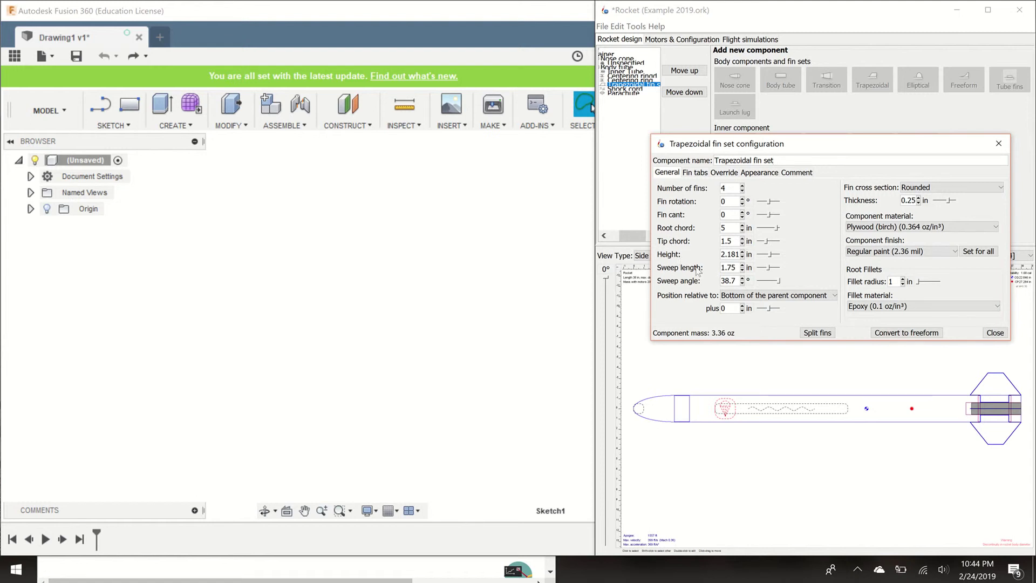
left_click(700, 172)
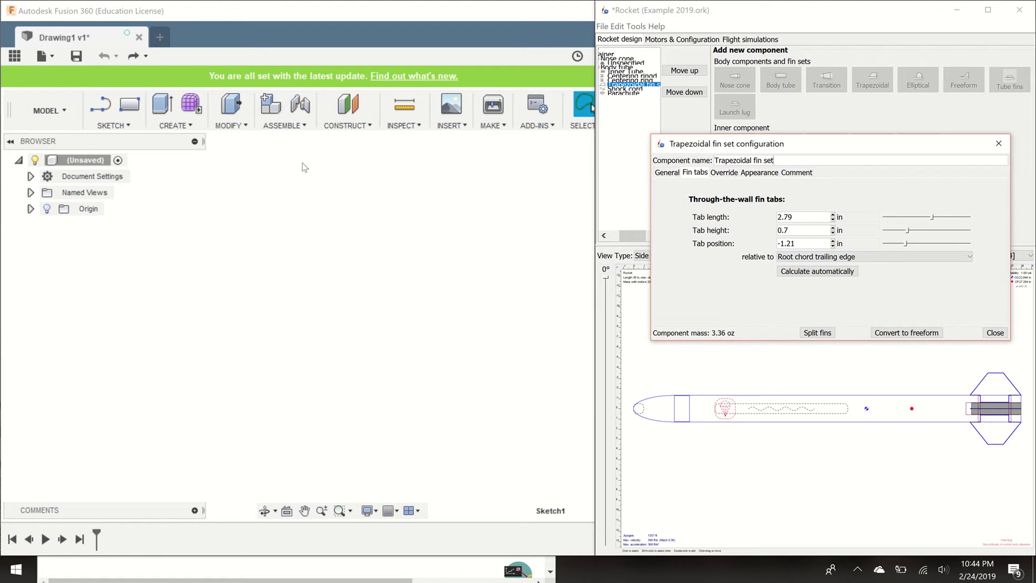
left_click(663, 175)
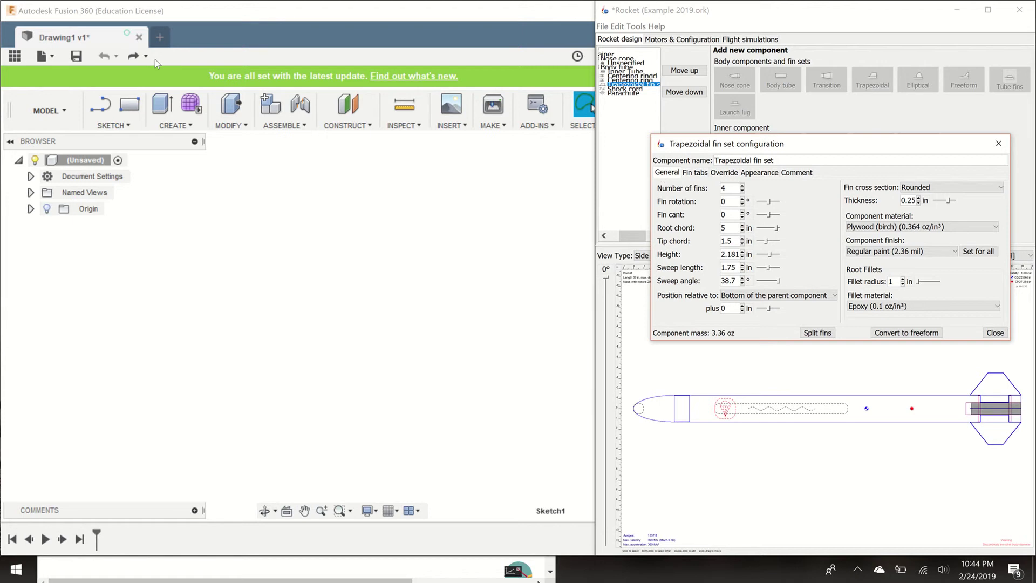
Switch to Fusion 360 and start a new sketch on the front origin plane.
left_click(106, 127)
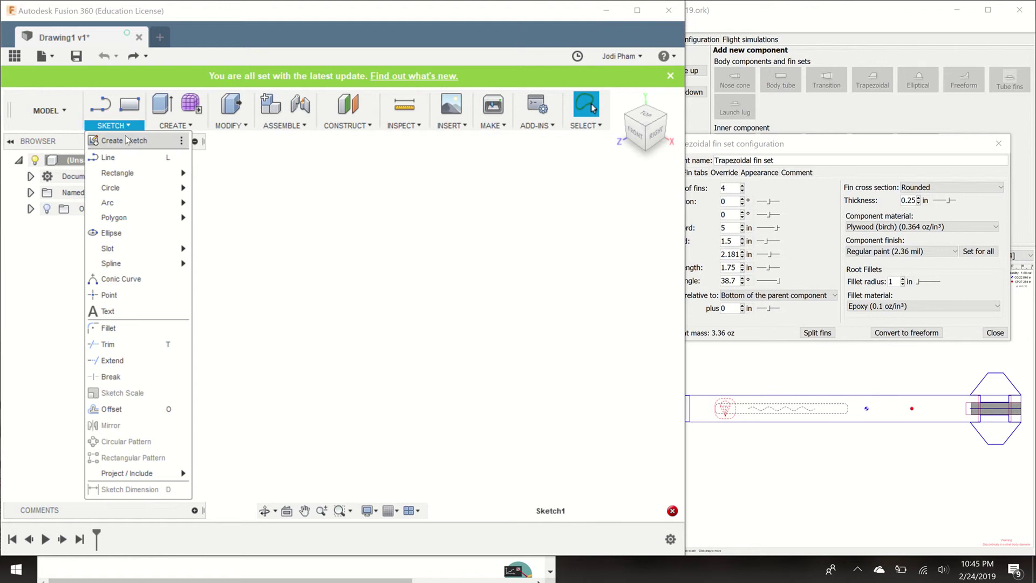
left_click(125, 136)
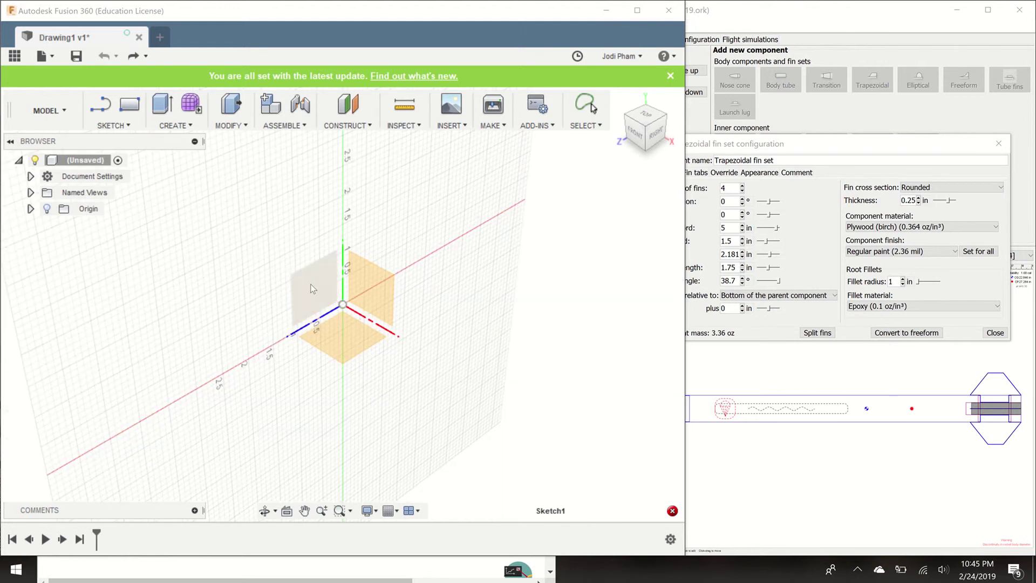
left_click(376, 304)
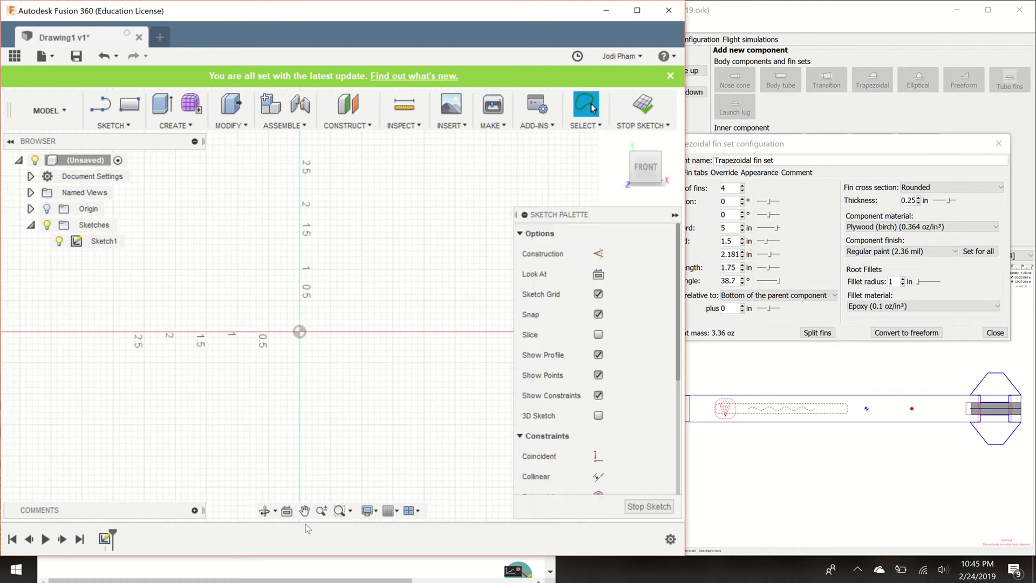
Sketch three connected fin edges: a slanted line about 2.1 in long from the origin, a horizontal tip edge, and a slanted line down to the horizontal axis.
left_click(305, 511)
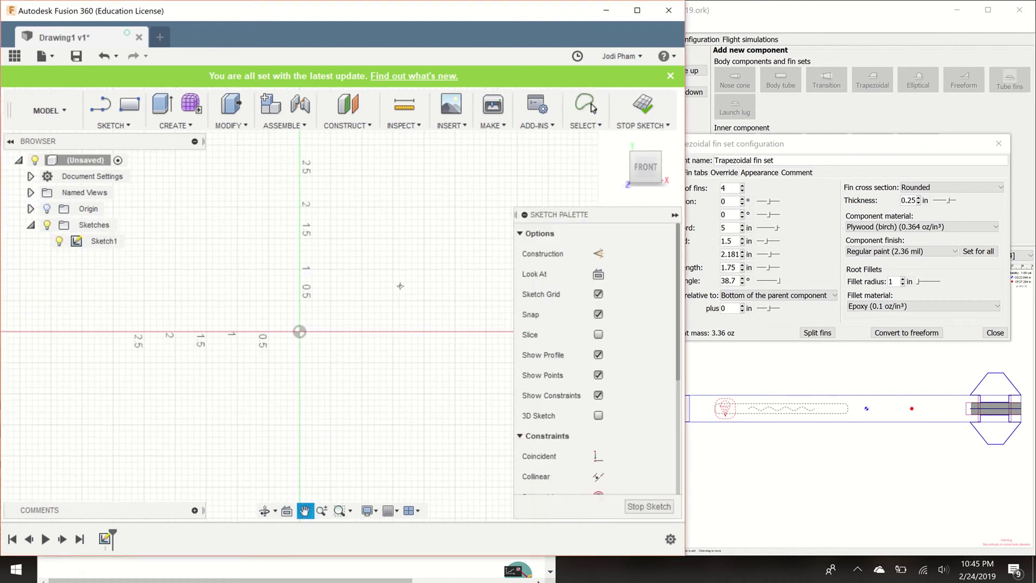
left_click_drag(316, 337, 247, 362)
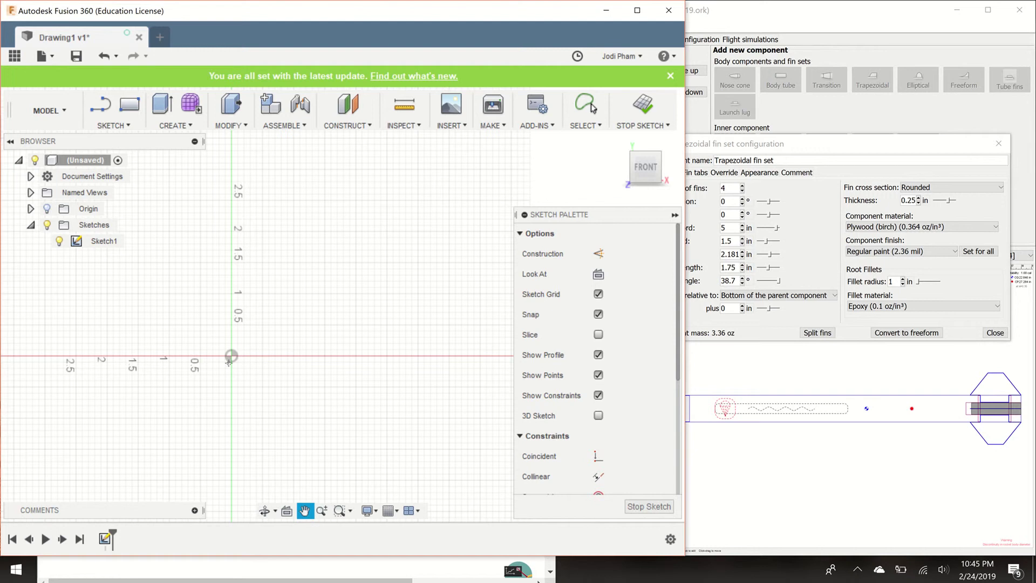
mouse_move(363, 303)
left_mouse_down()
mouse_move(267, 345)
mouse_move(272, 337)
left_mouse_up()
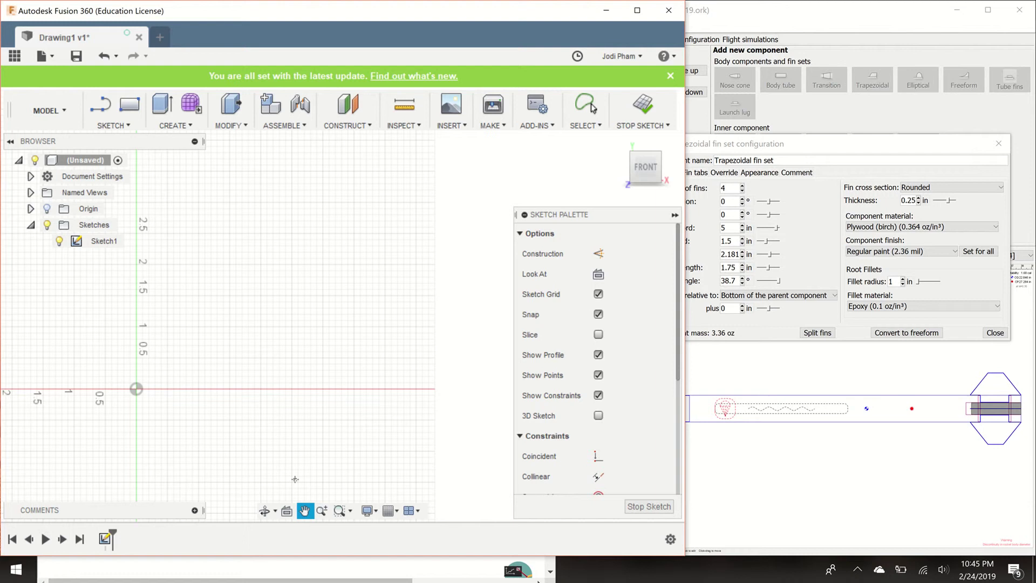
left_click(322, 511)
mouse_move(326, 415)
left_mouse_down()
mouse_move(327, 377)
mouse_move(342, 369)
left_mouse_up()
left_click(304, 511)
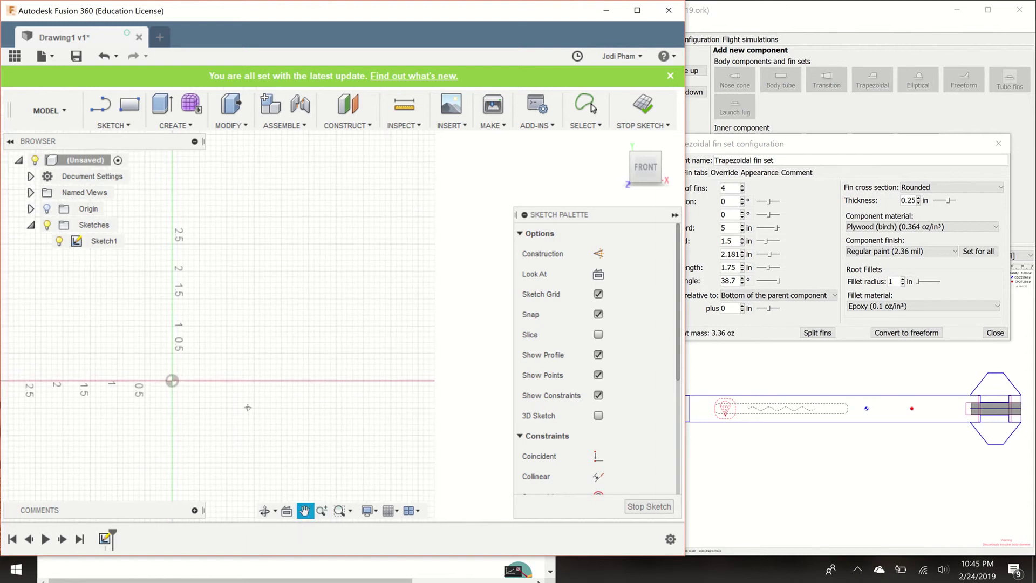
left_click(99, 105)
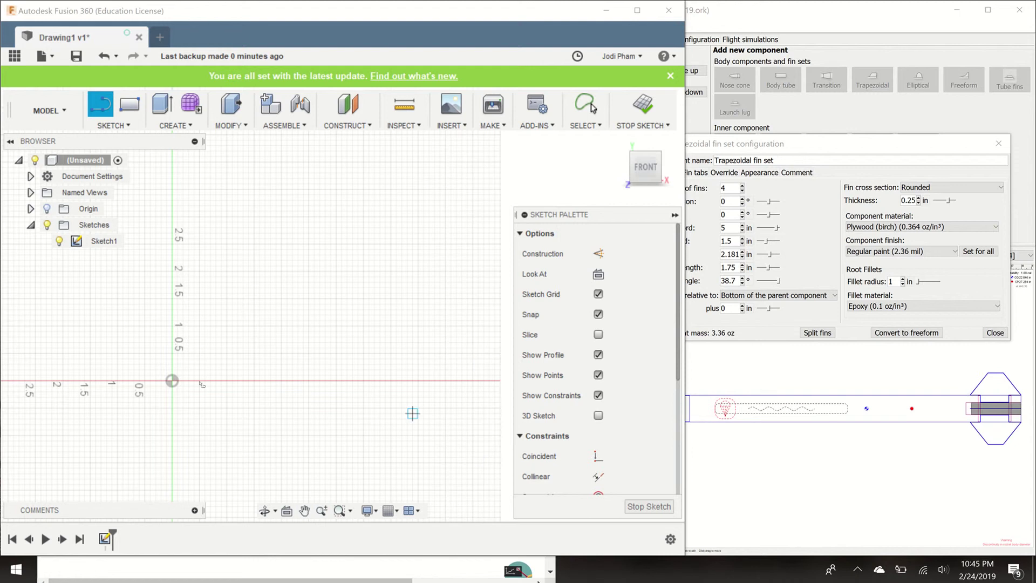
left_click(173, 380)
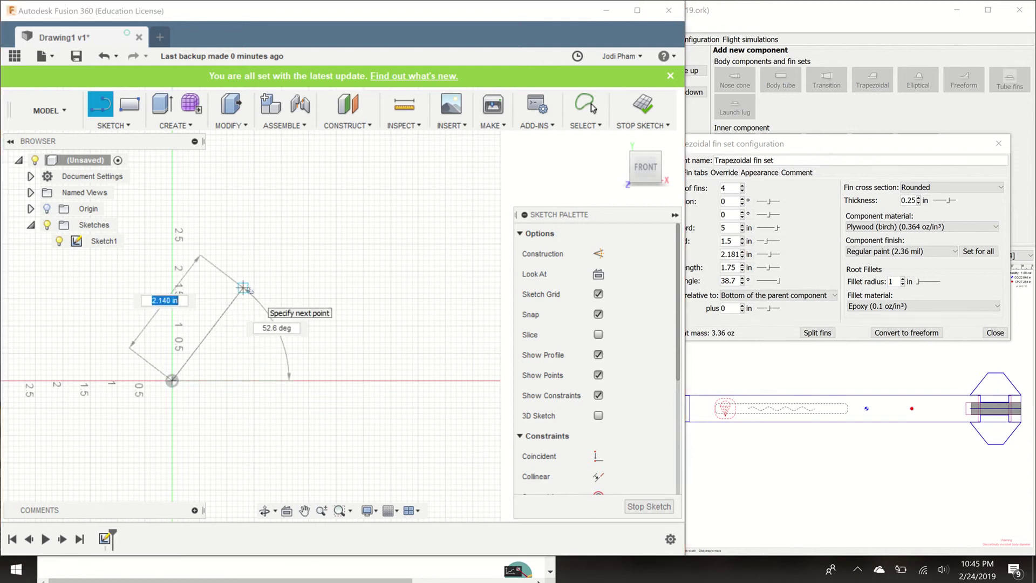
left_click(243, 287)
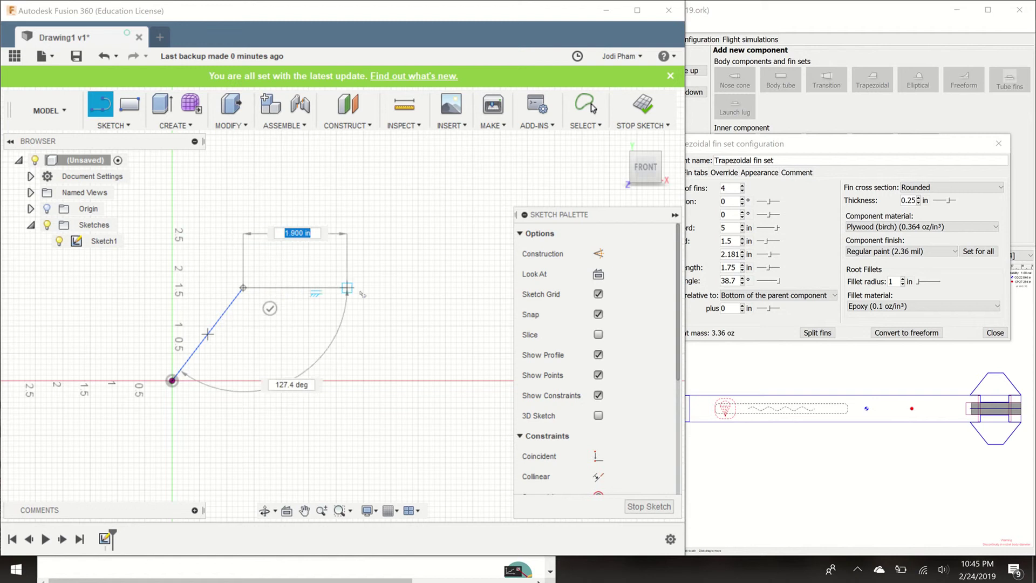
left_click(358, 288)
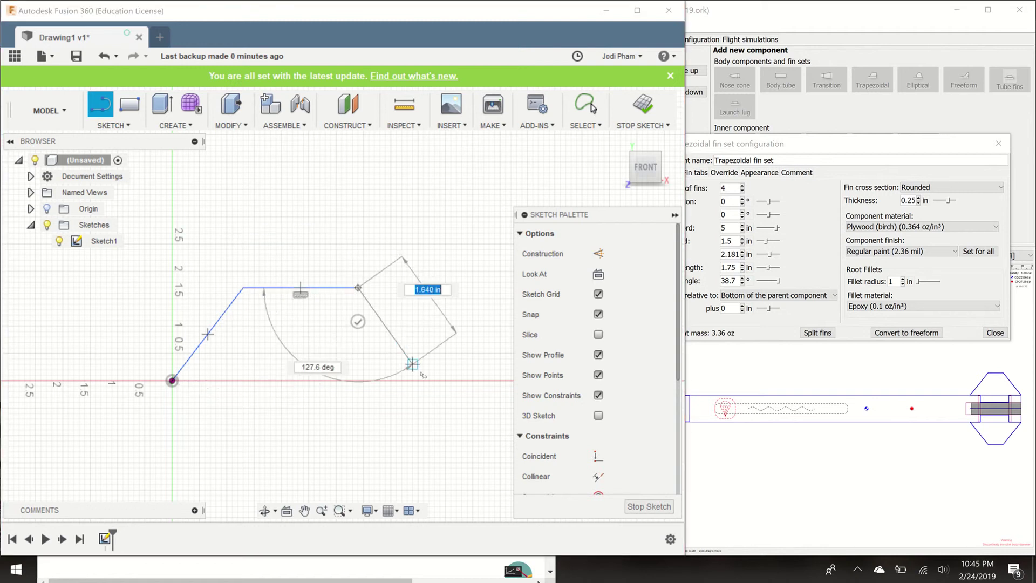
left_click(418, 381)
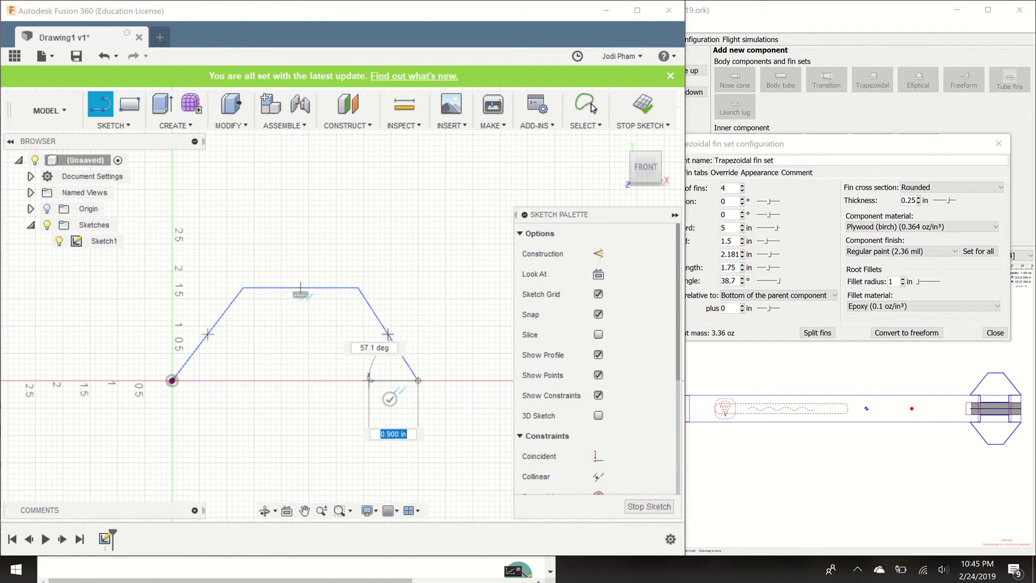
Close the fin outline back to the origin along the root, including a downward rectangular tab about 2.2 in wide and 0.5 in deep.
left_click(363, 380)
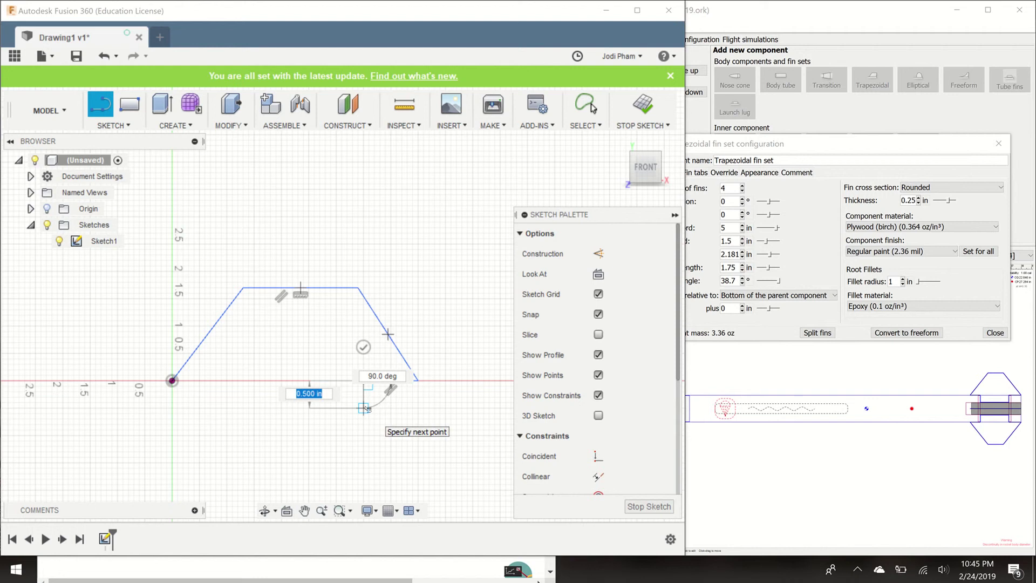
left_click(363, 408)
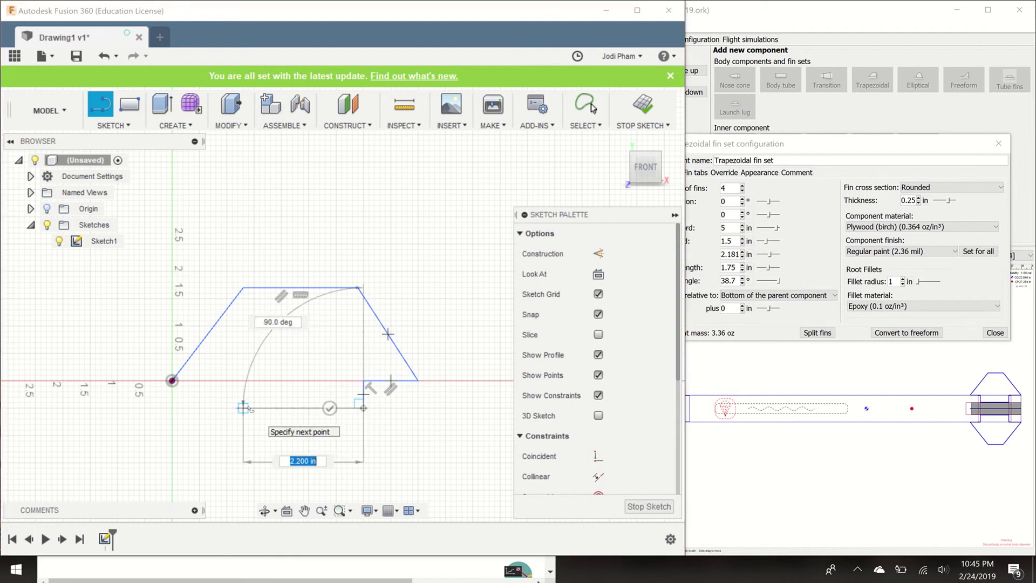
left_click(243, 408)
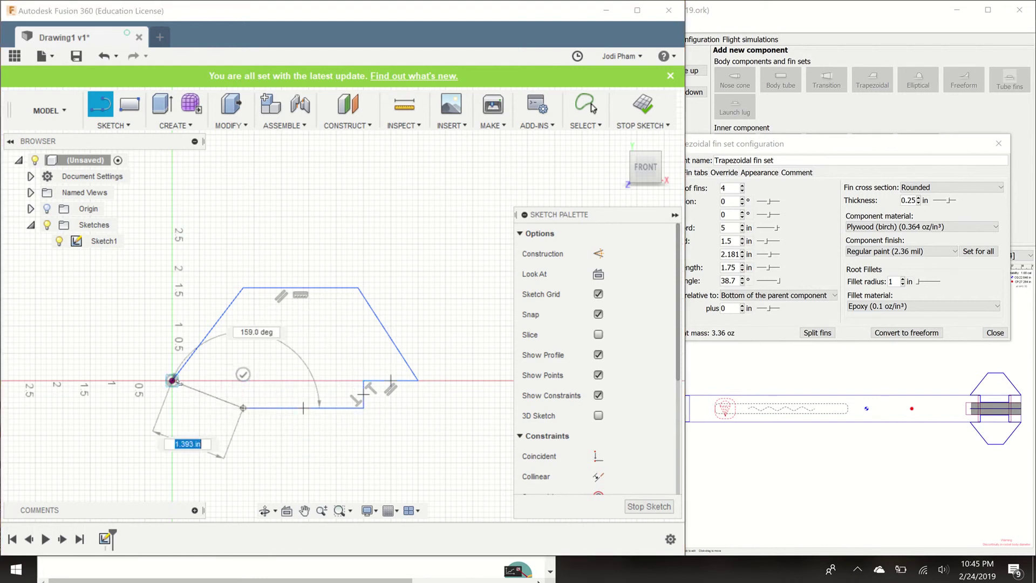
left_click(243, 381)
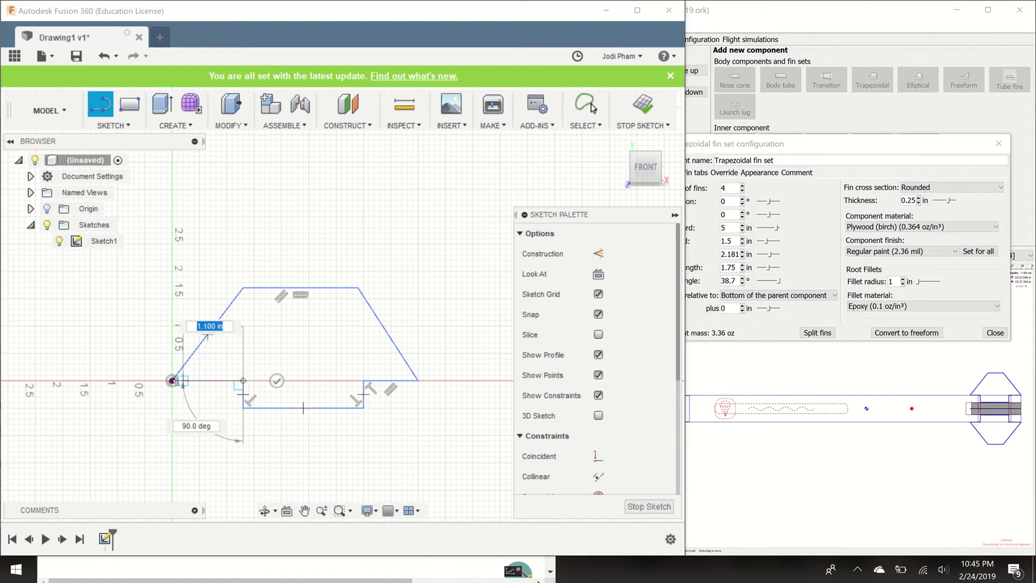
left_click(173, 381)
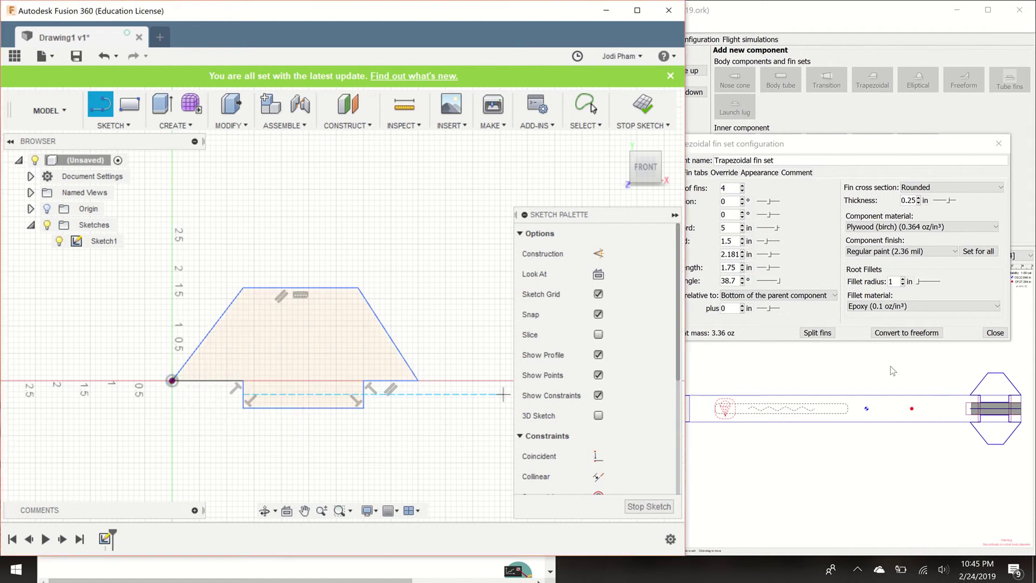
left_click(114, 126)
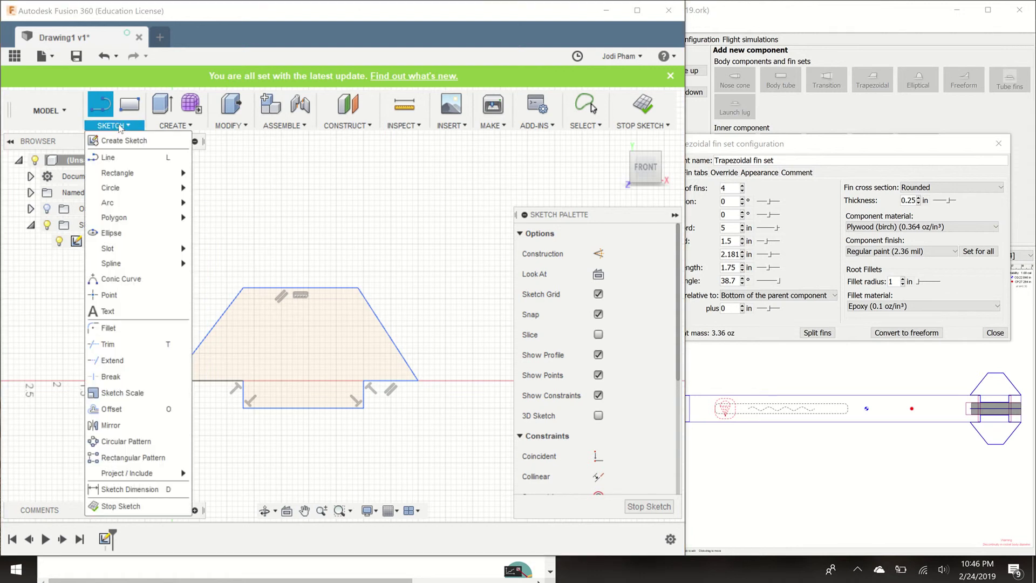
left_click(834, 145)
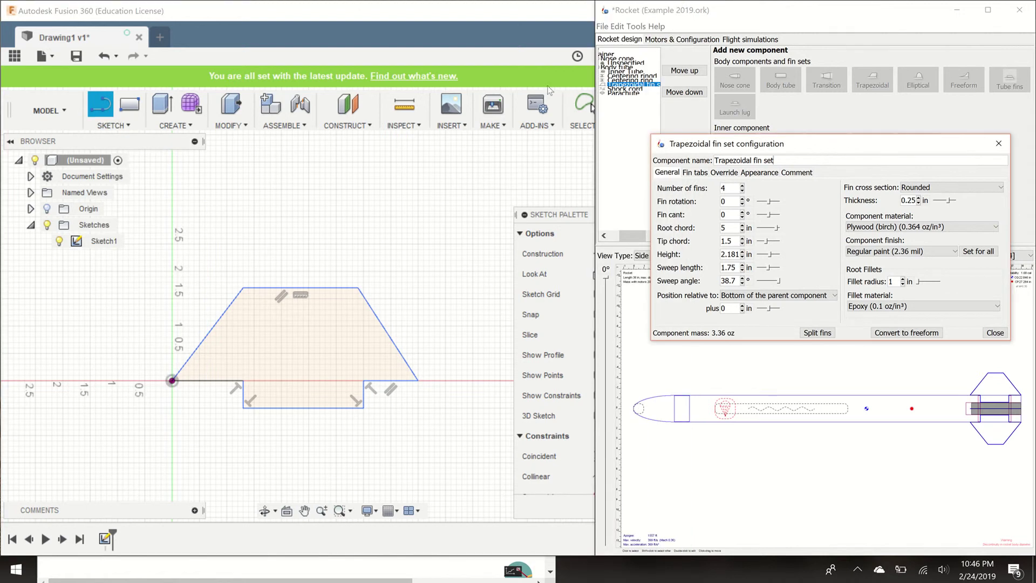
left_click(102, 106)
left_click(225, 183)
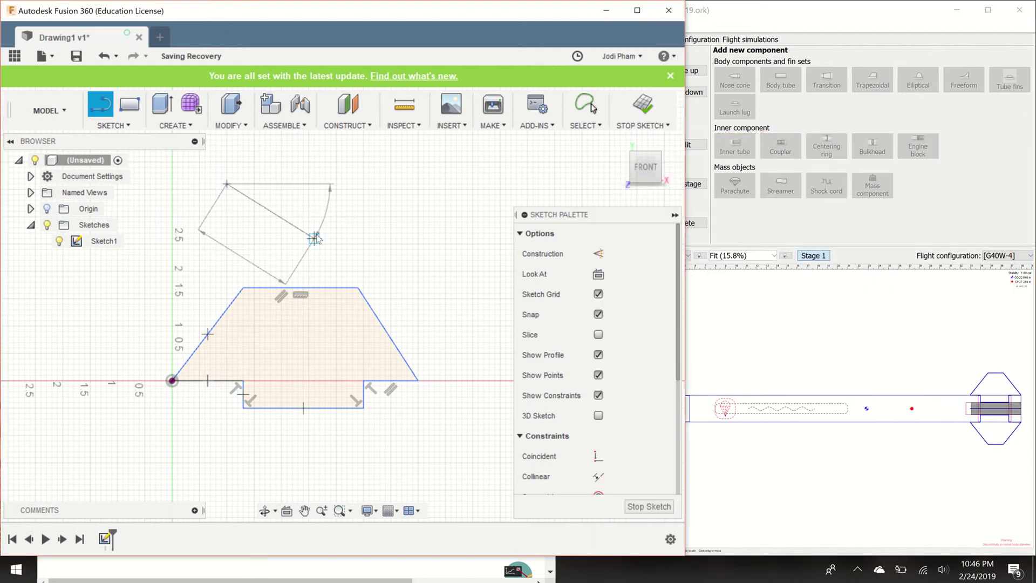
key("Escape")
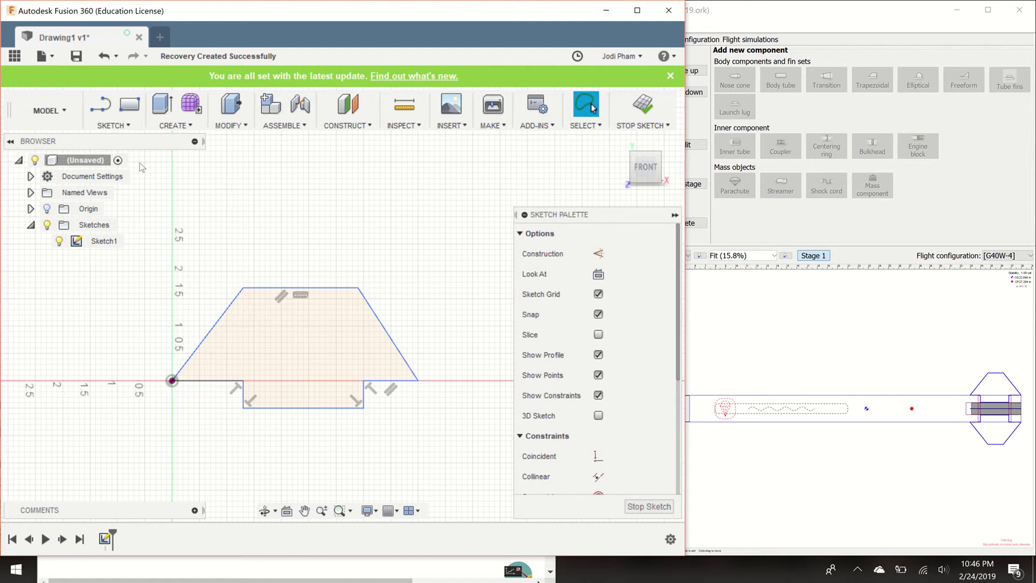
Reopen the trapezoidal fin set's configuration in OpenRocket for reference and dimension the sketched fin's full root chord from the origin as 5 in.
left_click(114, 126)
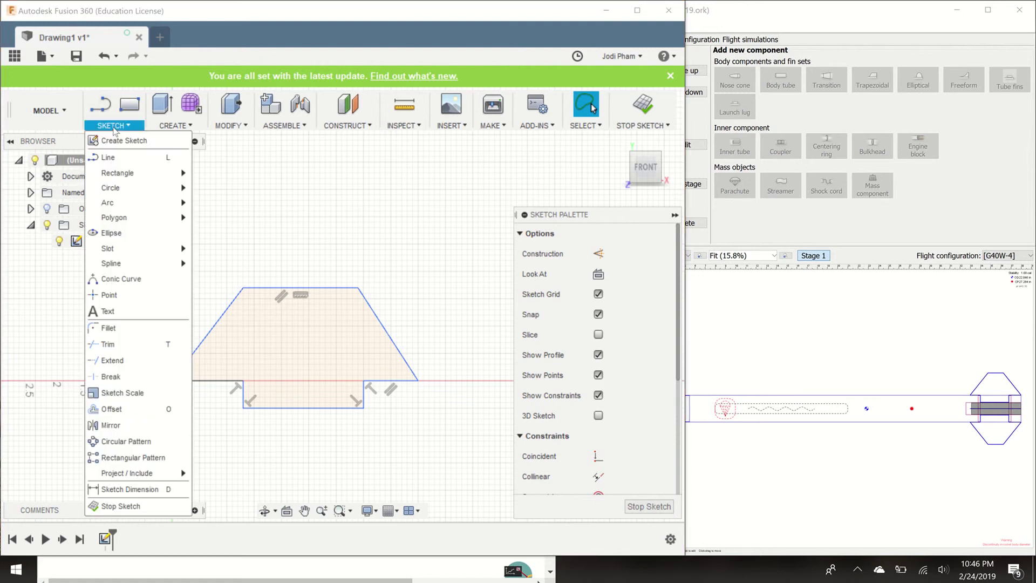
left_click(140, 488)
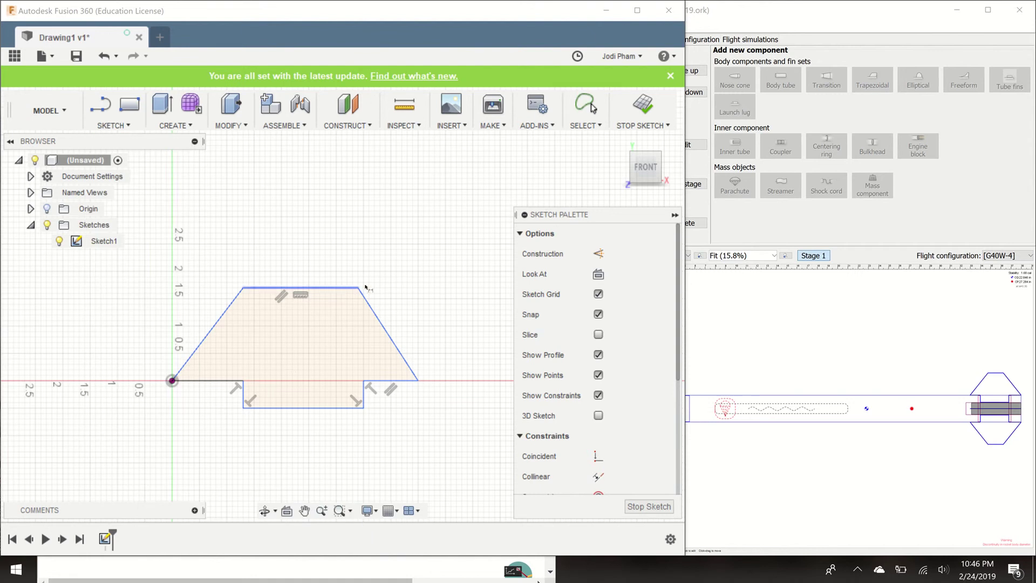
left_click(788, 219)
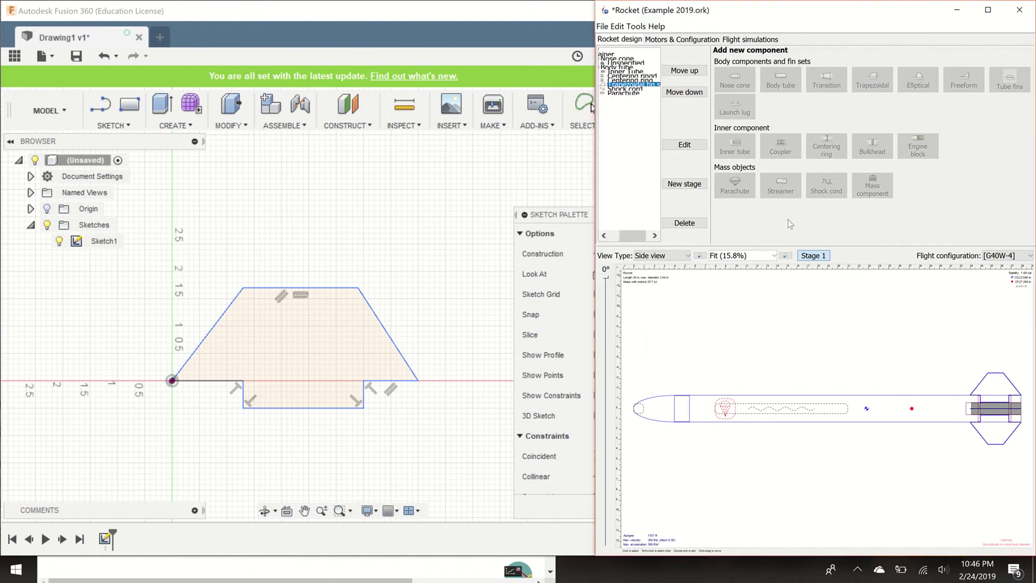
double_click(656, 85)
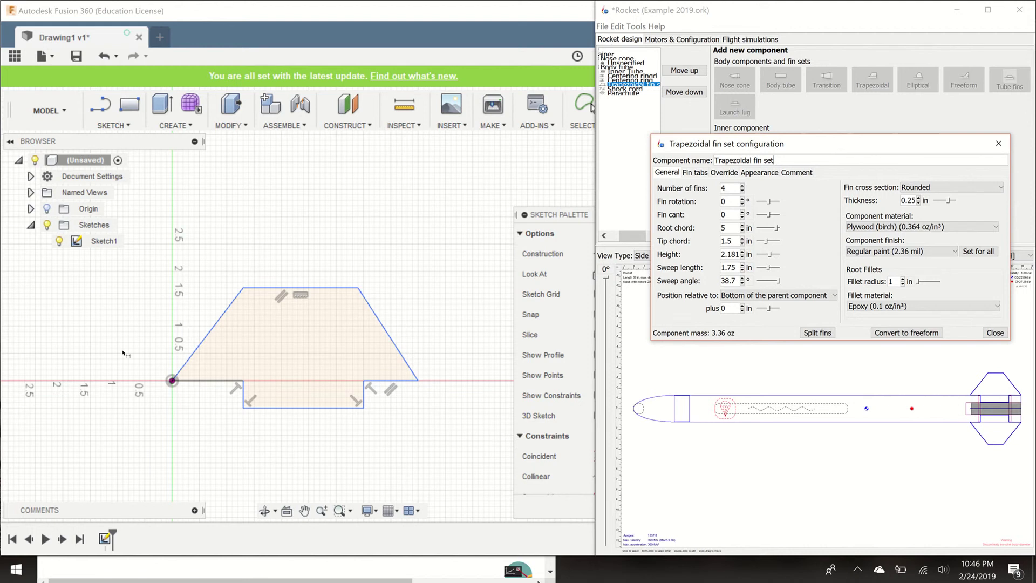
left_click(172, 382)
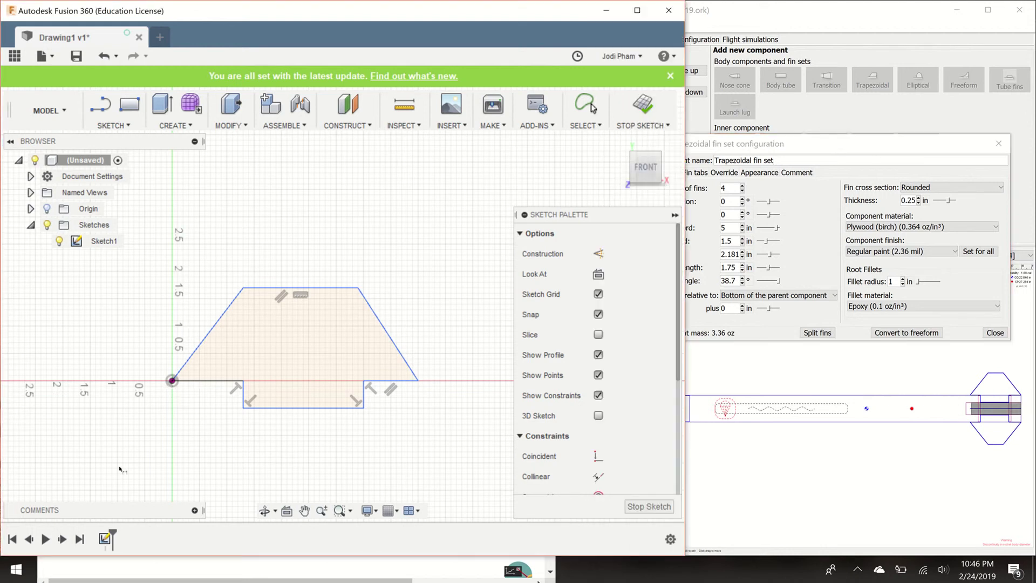
left_click(418, 381)
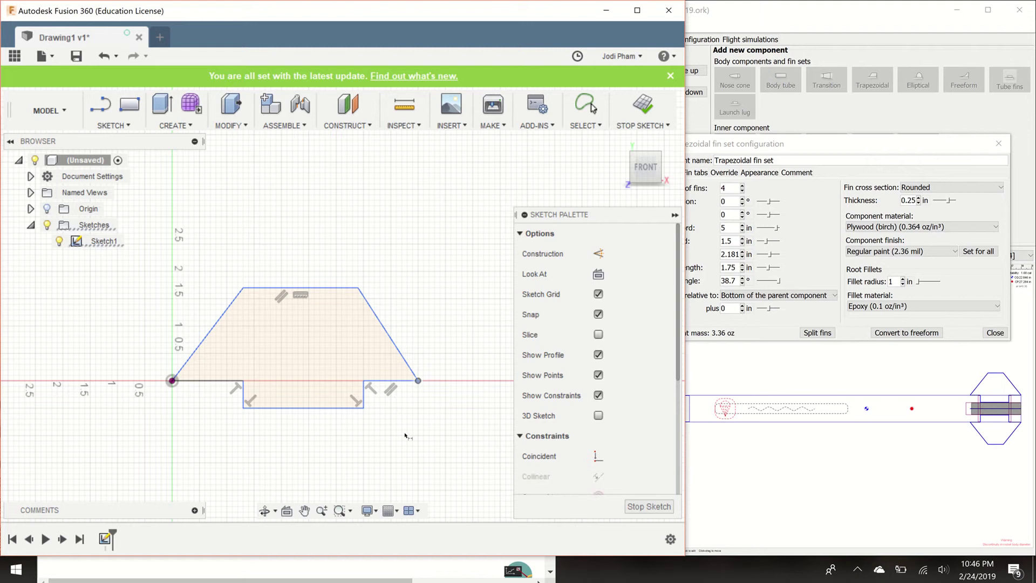
left_click(171, 381)
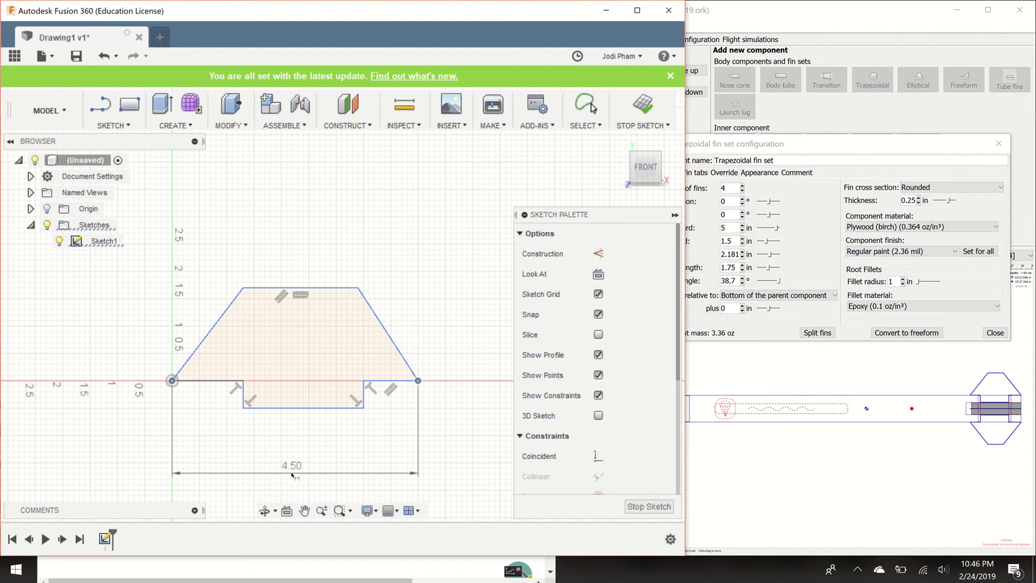
left_click(291, 474)
type("5")
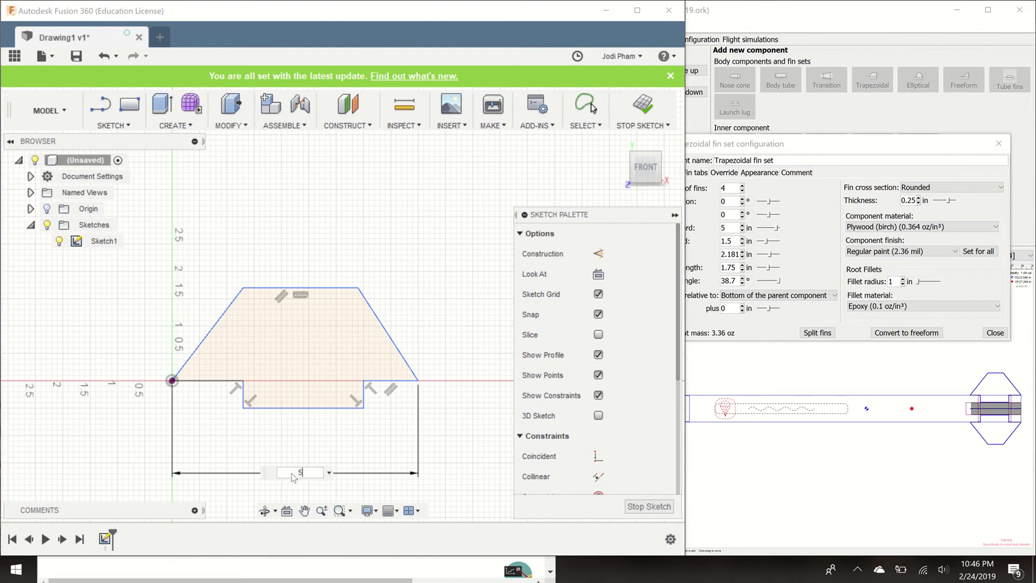
key("Return")
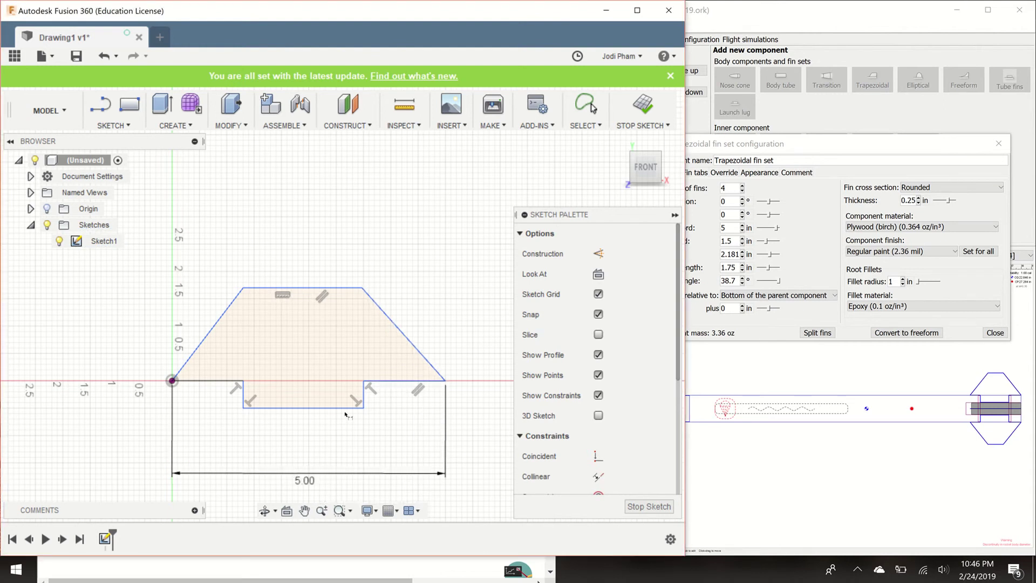
key("Escape")
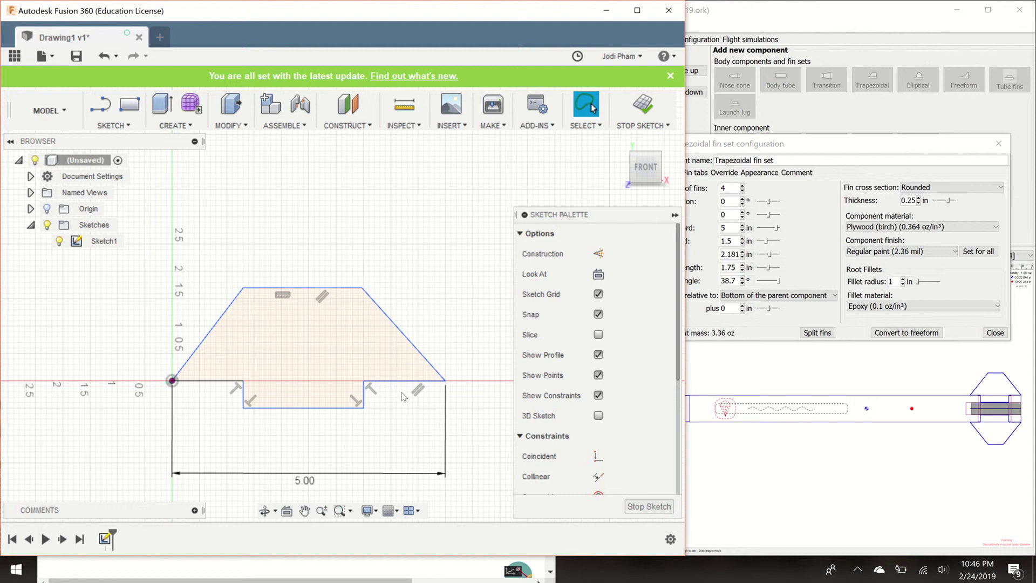
Move the root edge segment on the far side of the tab from the origin slightly above the horizontal axis.
mouse_move(404, 380)
left_mouse_down()
mouse_move(405, 401)
mouse_move(400, 361)
mouse_move(402, 391)
mouse_move(402, 374)
left_mouse_up()
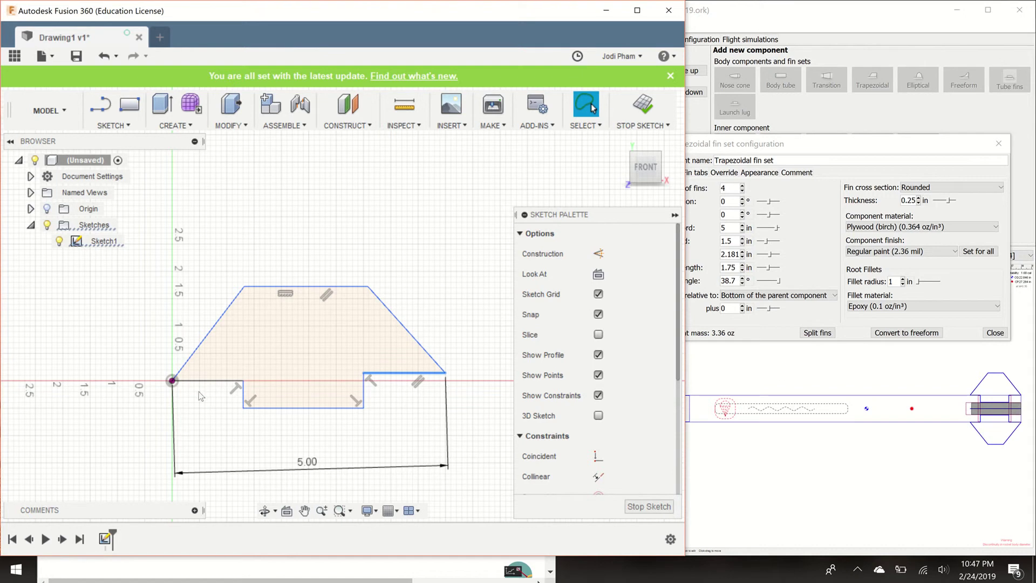
Make the two root edge segments on either side of the tab collinear.
left_click(210, 383)
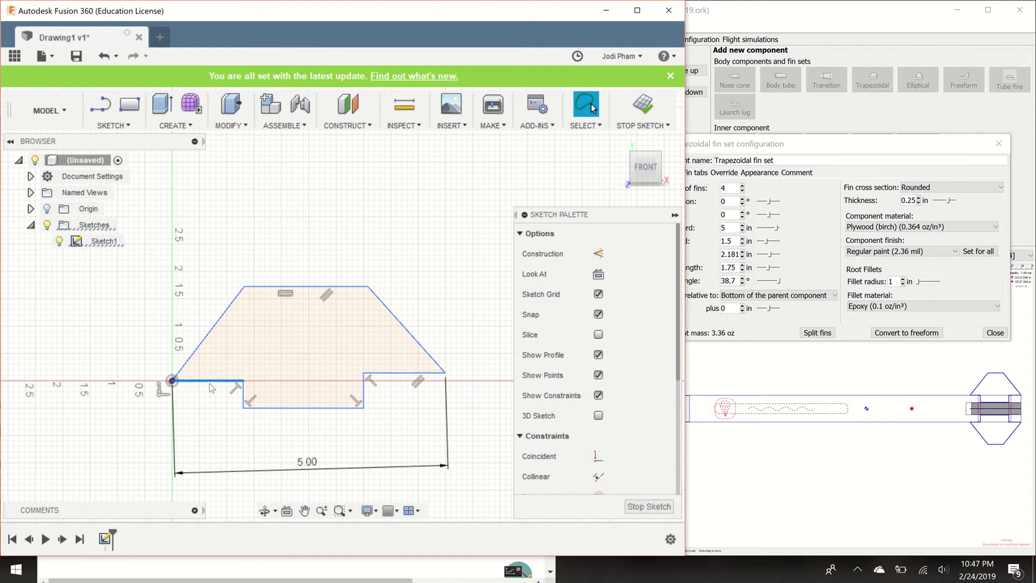
left_click(391, 373, "ctrl")
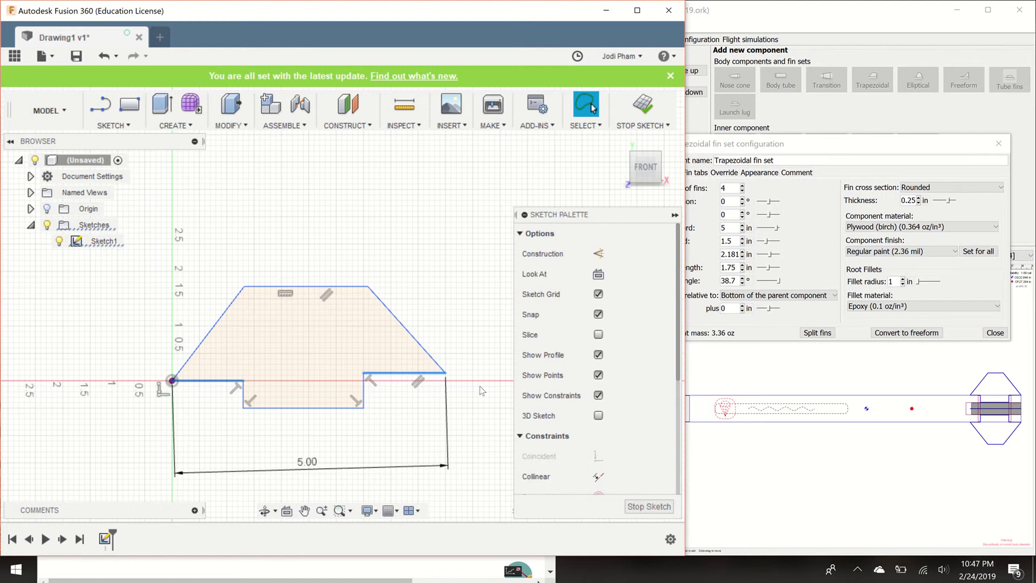
left_click(597, 476)
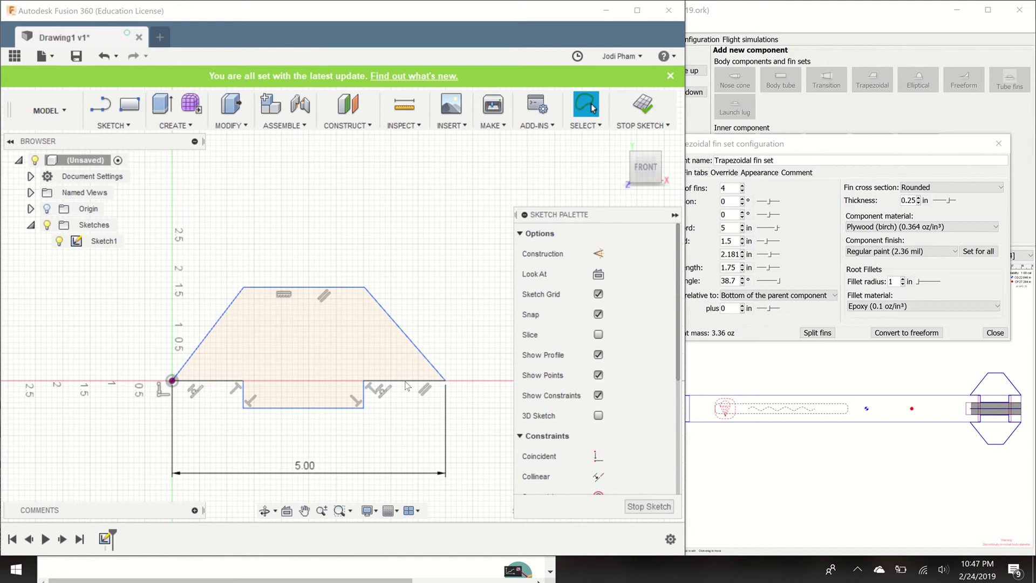
Check the tip chord in OpenRocket's fin configuration and dimension the fin's horizontal tip edge as 1.5 in.
left_click(797, 234)
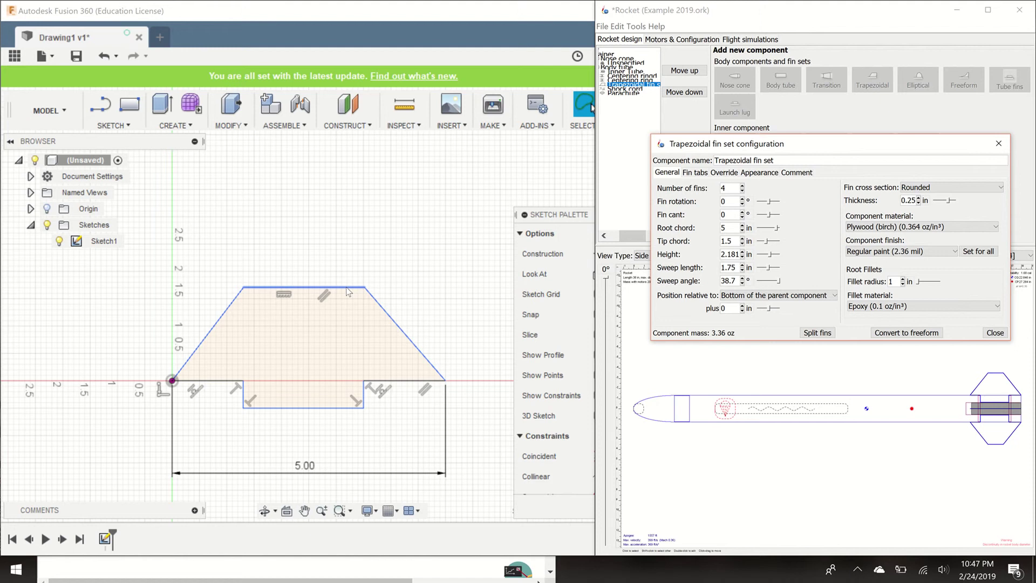
left_click(113, 125)
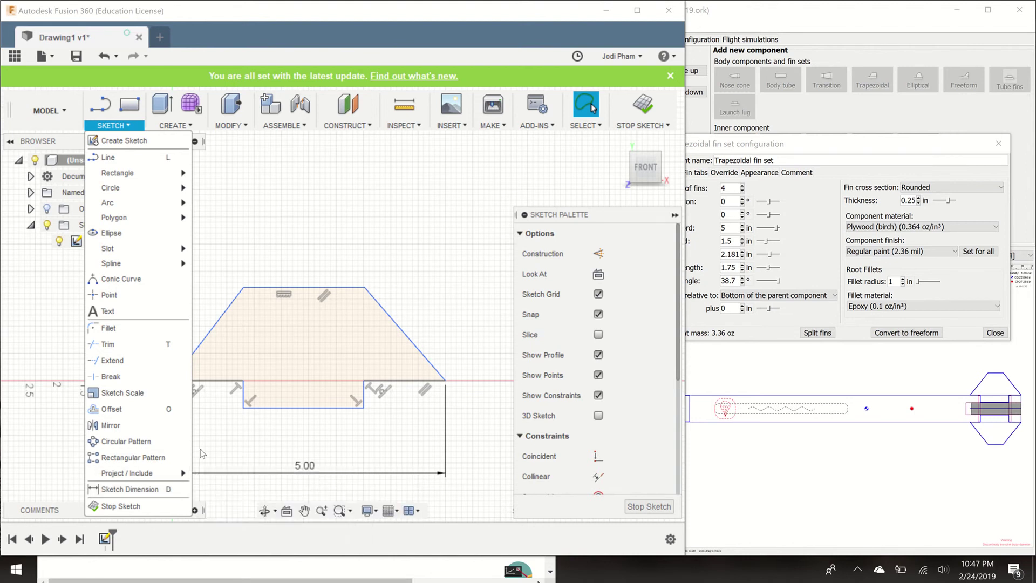
left_click(165, 489)
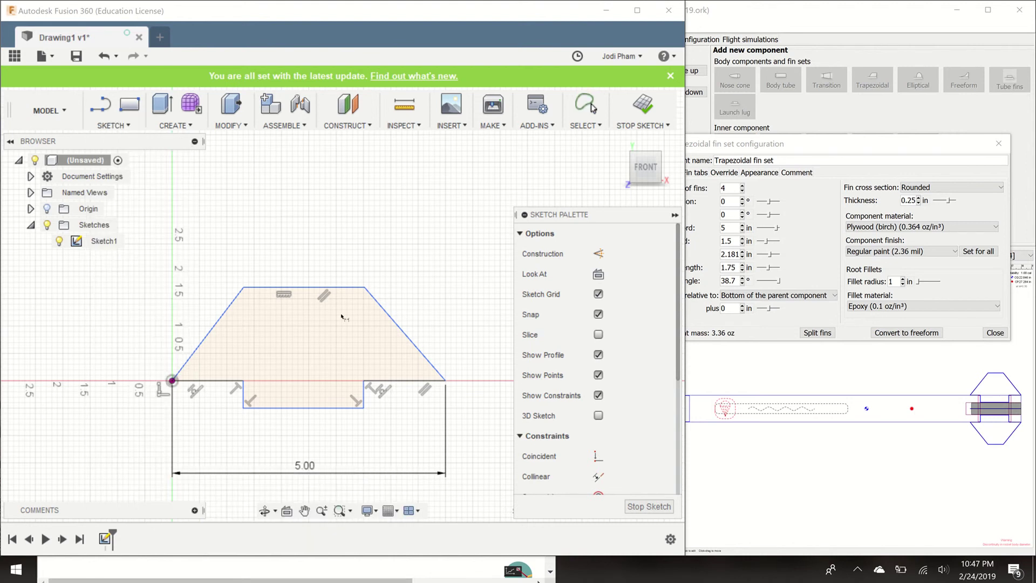
left_click(345, 287)
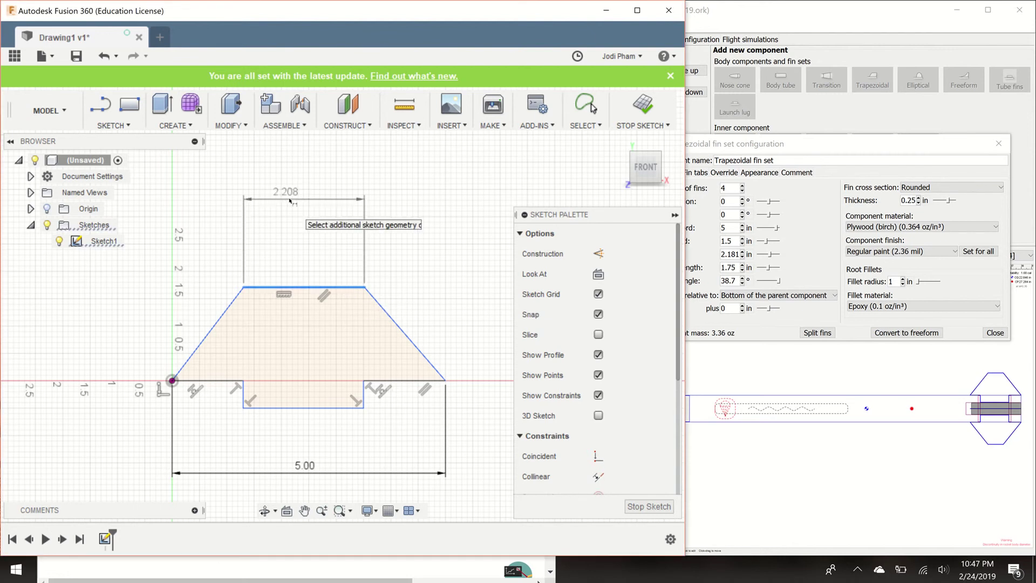
left_click(297, 199)
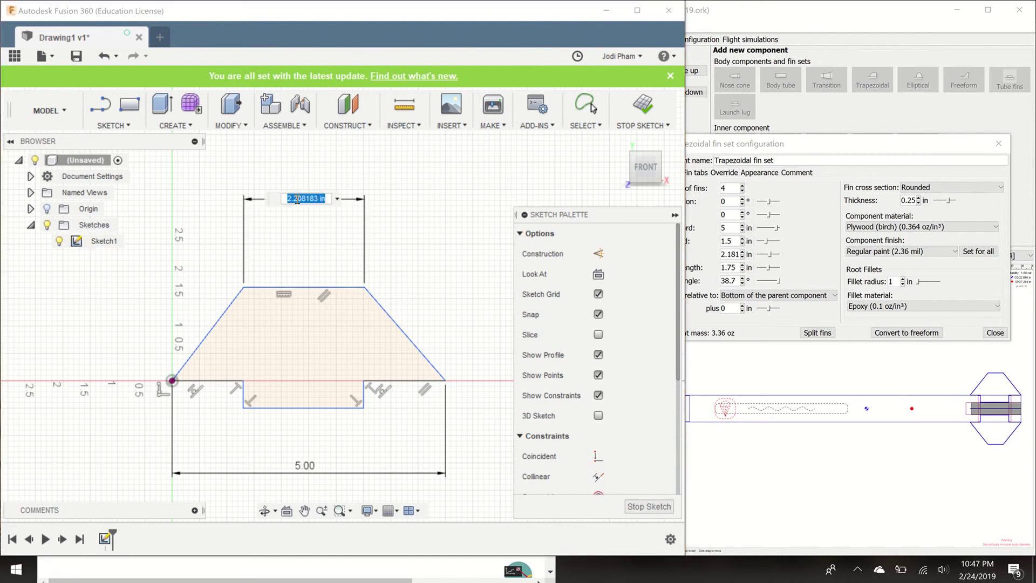
type("1.5")
key("Return")
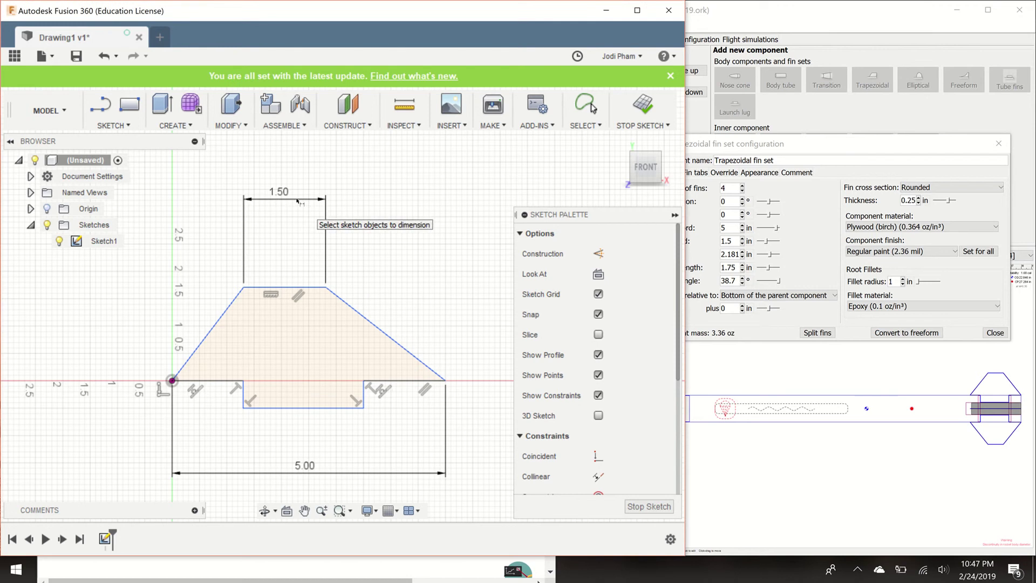
Check the fin height in OpenRocket and dimension the distance between the root edge and the tip edge as 2.181 in.
left_click(837, 144)
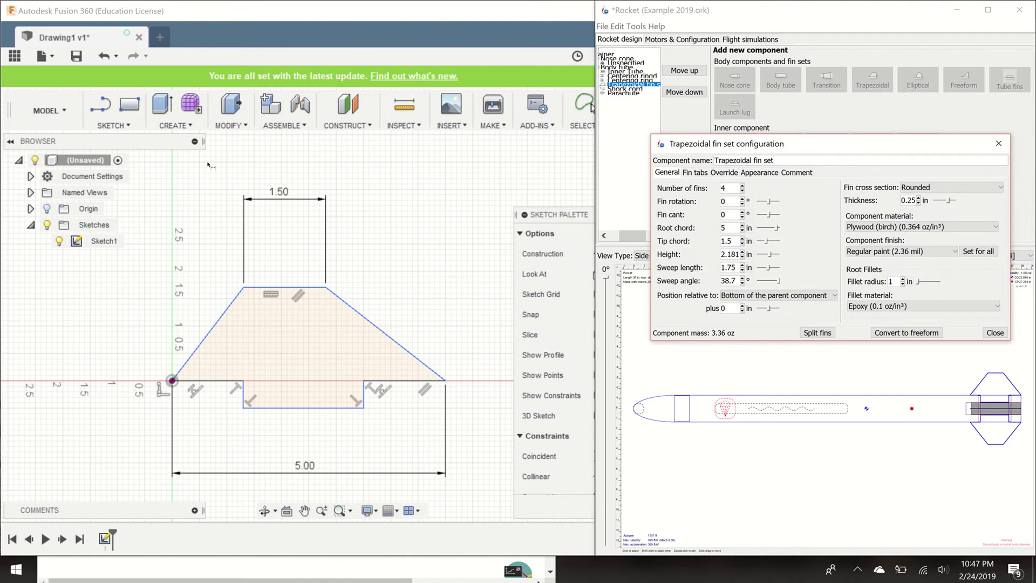
left_click(110, 125)
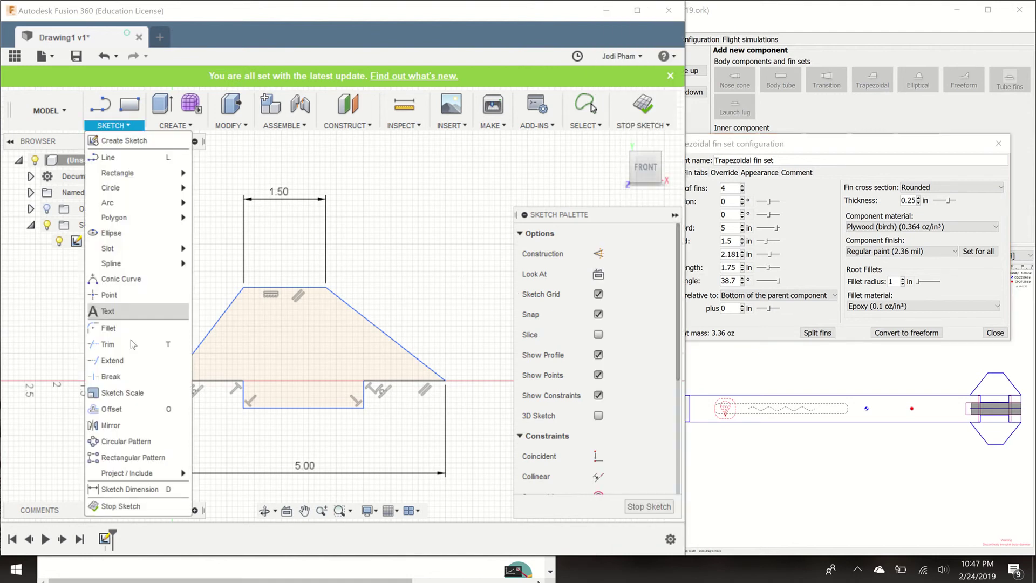
left_click(139, 489)
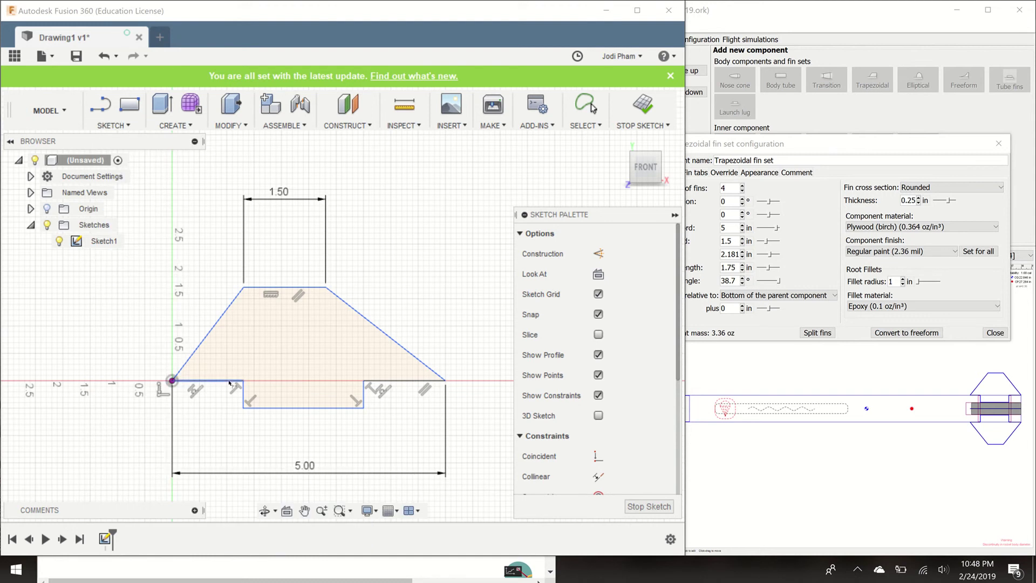
left_click(284, 287)
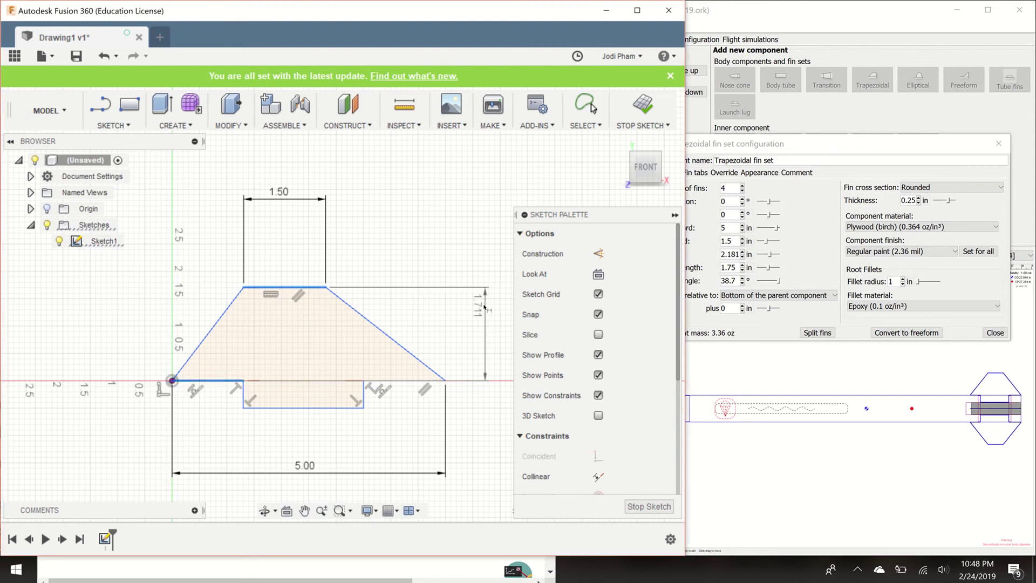
left_click(484, 305)
type("2")
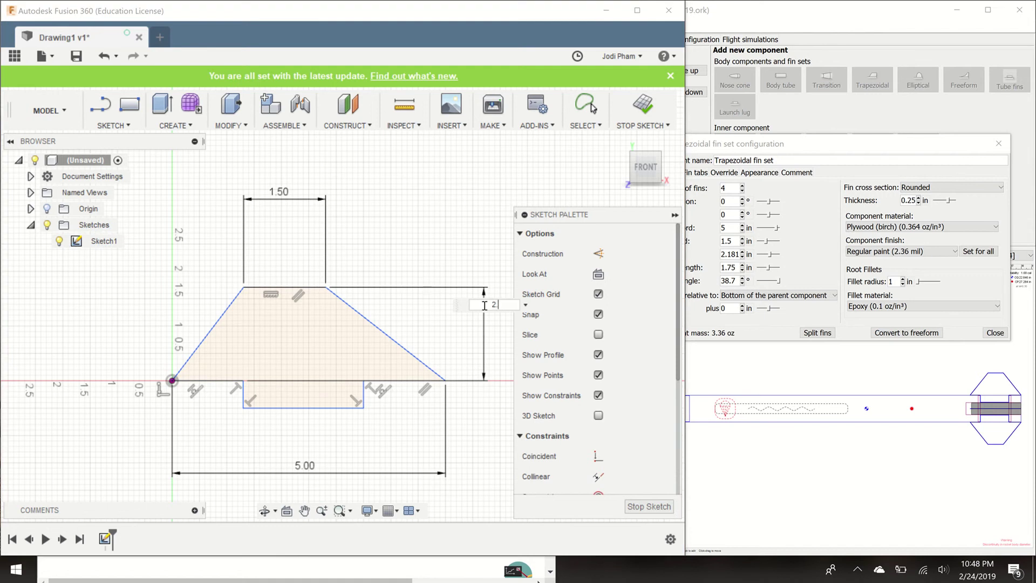
type(".181")
key("Return")
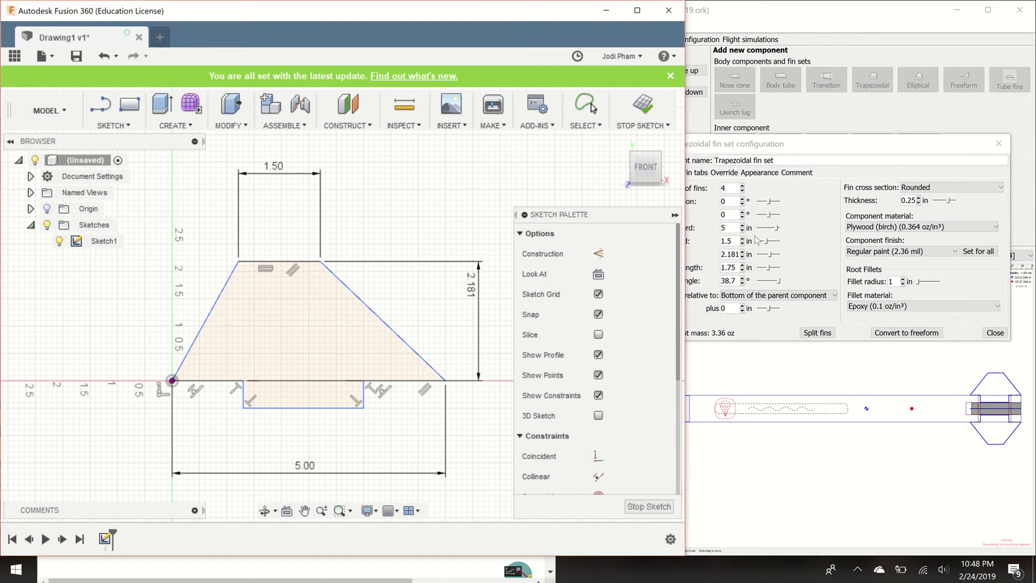
Check the sweep length in OpenRocket and dimension the horizontal distance from the origin to the tip edge's nearer corner as 1.75 in.
left_click(699, 263)
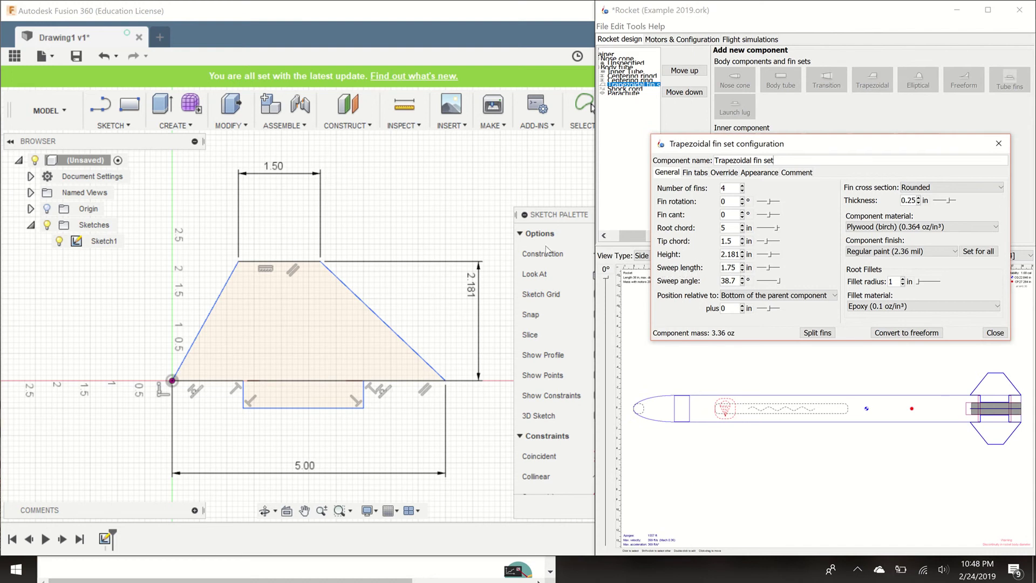
left_click(127, 126)
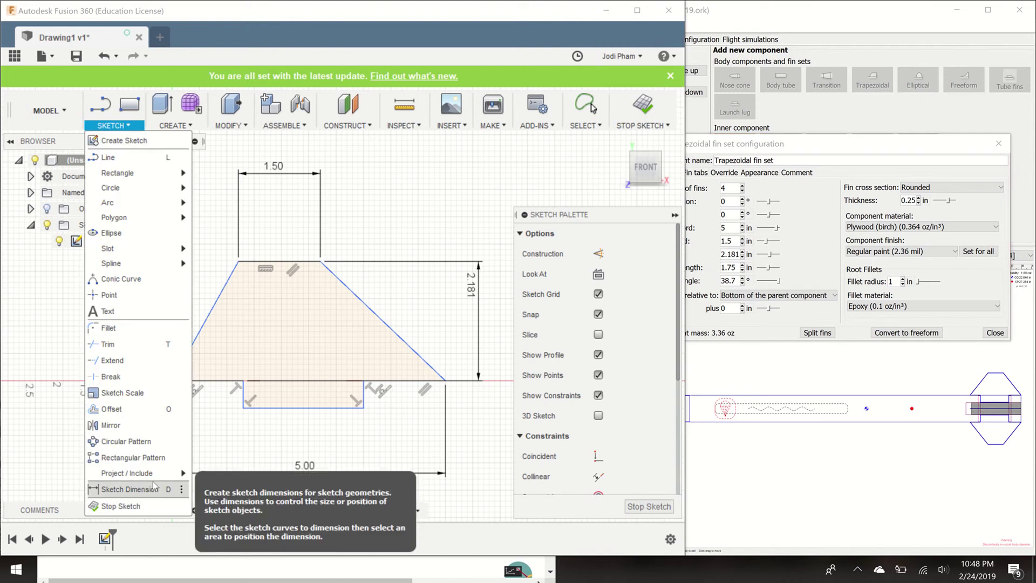
left_click(129, 489)
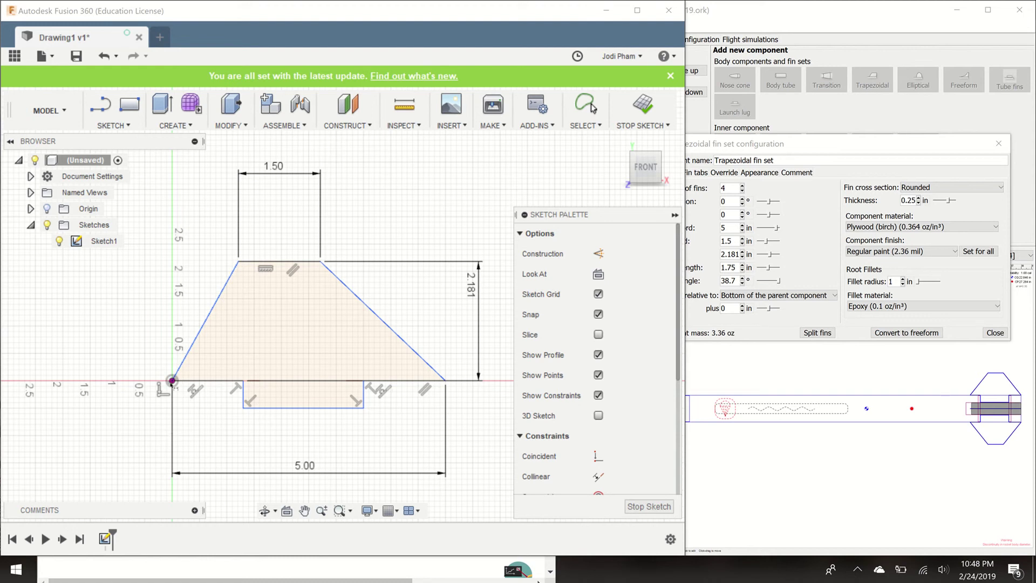
left_click(239, 262)
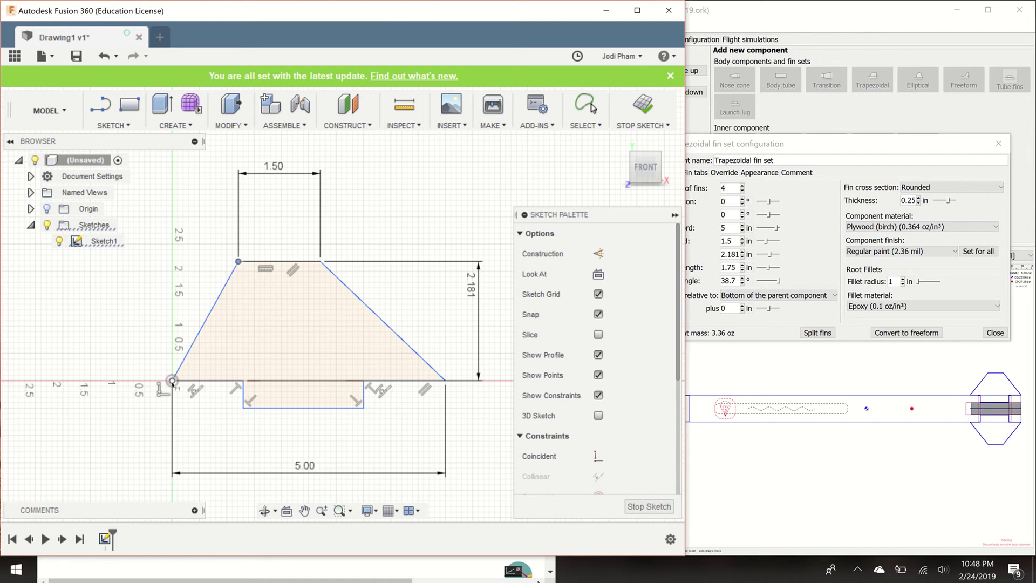
left_click(238, 262)
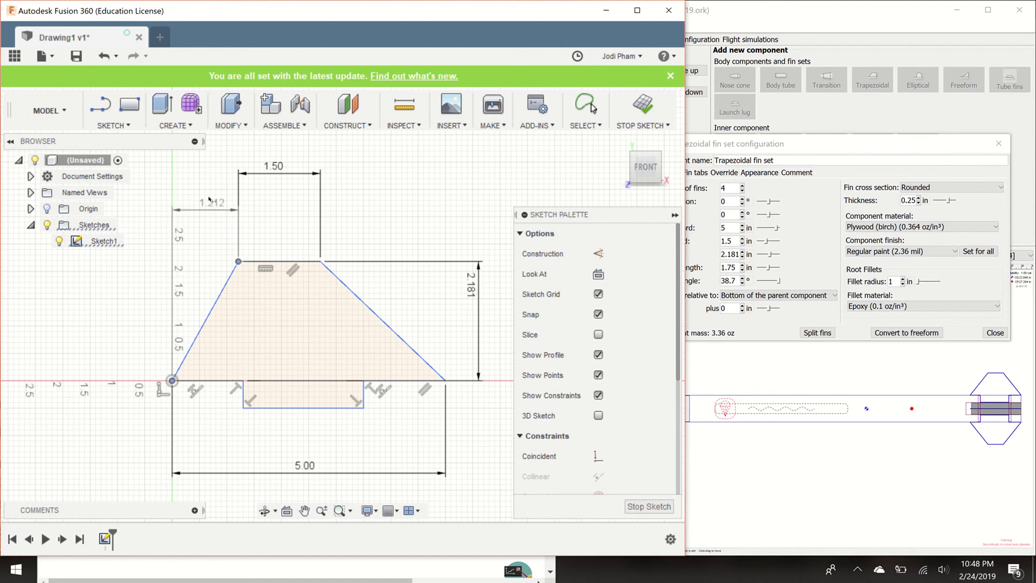
left_click(204, 198)
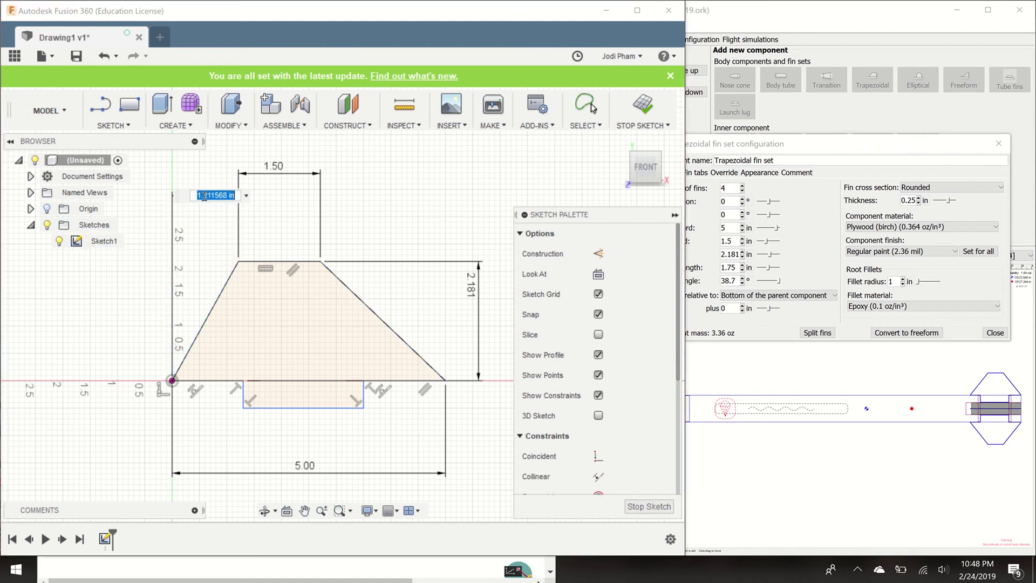
type("1.75")
key("Return")
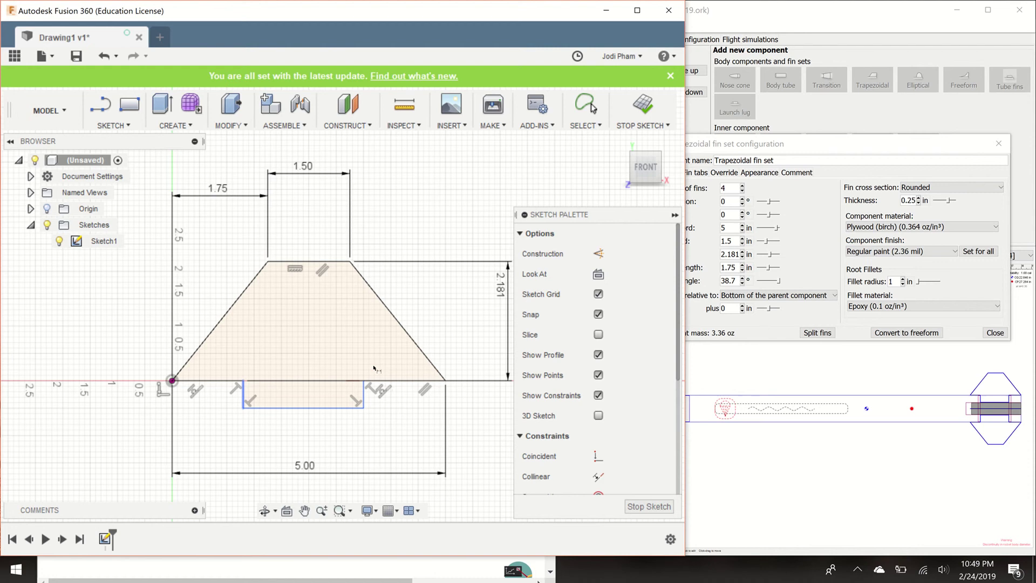
Consult the sweep angle in OpenRocket and sketch a temporary vertical reference line upward from the origin.
left_click(775, 334)
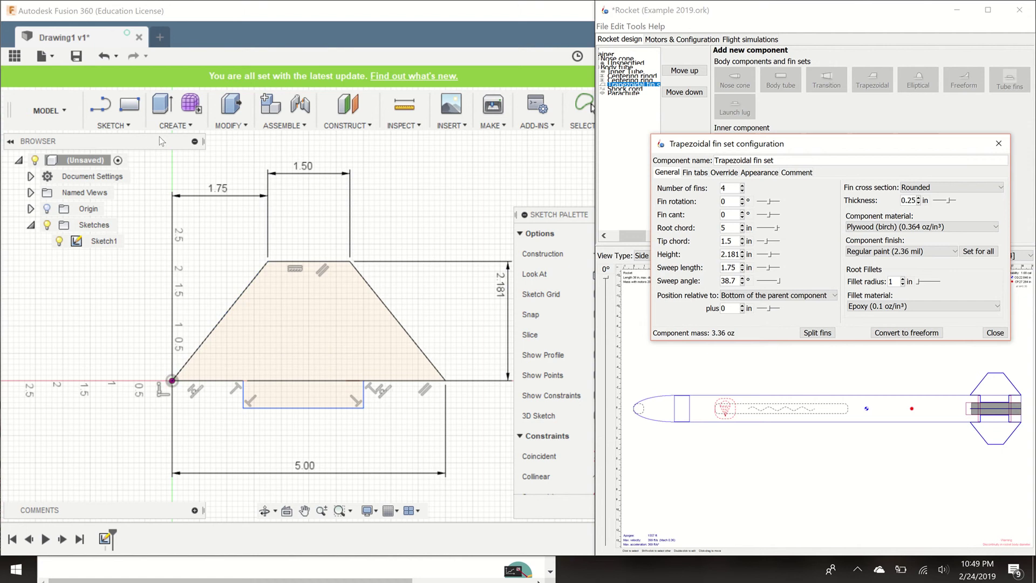
left_click(101, 106)
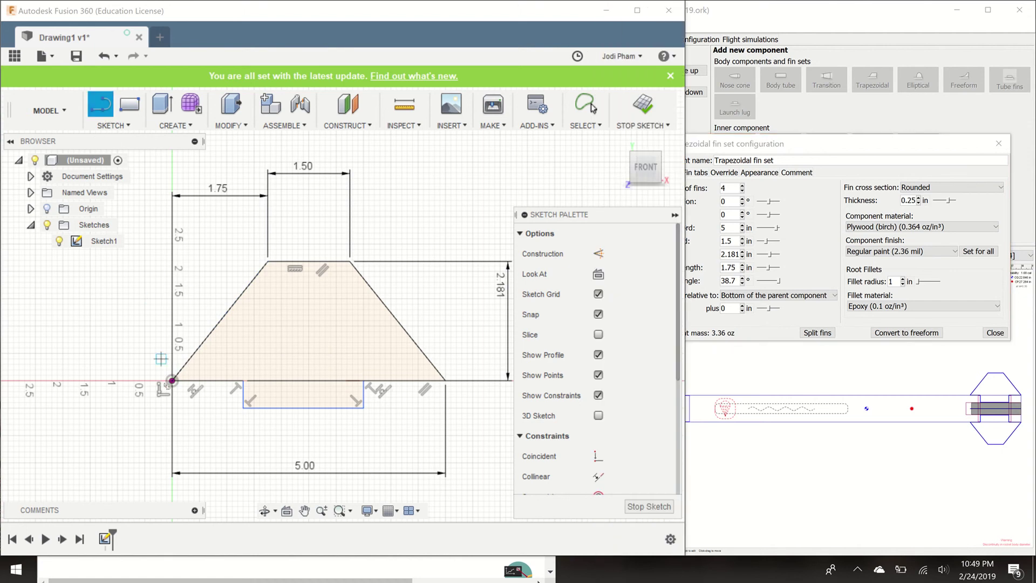
left_click(172, 380)
key("Escape")
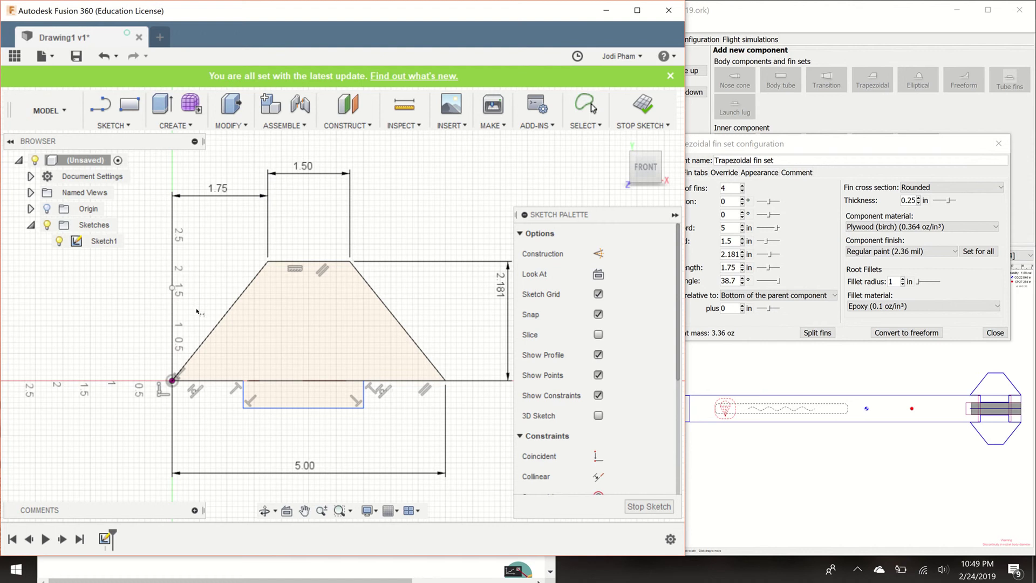
Try to dimension the angle between the vertical reference line and the slanted edge at the origin, then delete the reference line.
key("d")
left_click(172, 324)
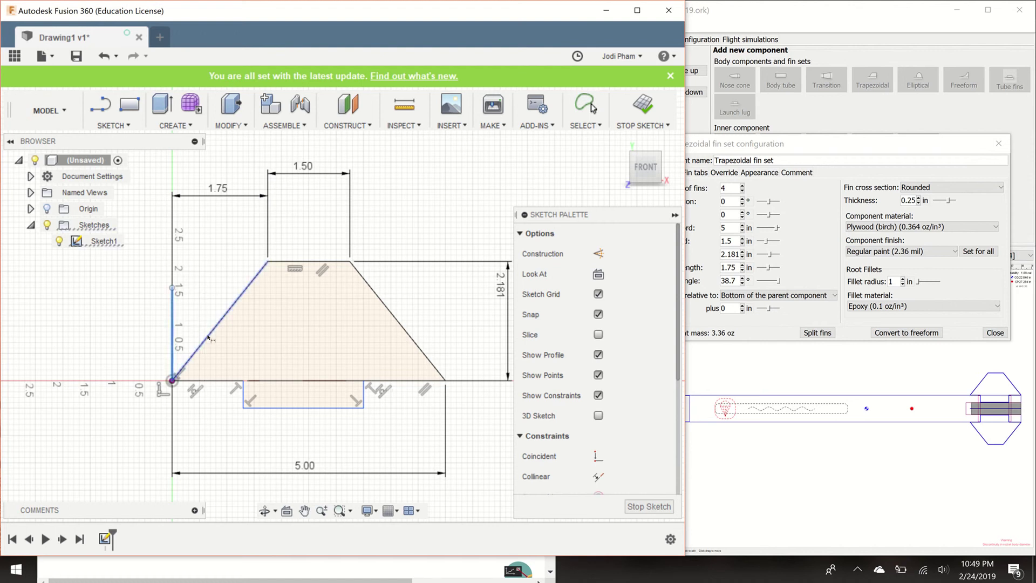
left_click(209, 334)
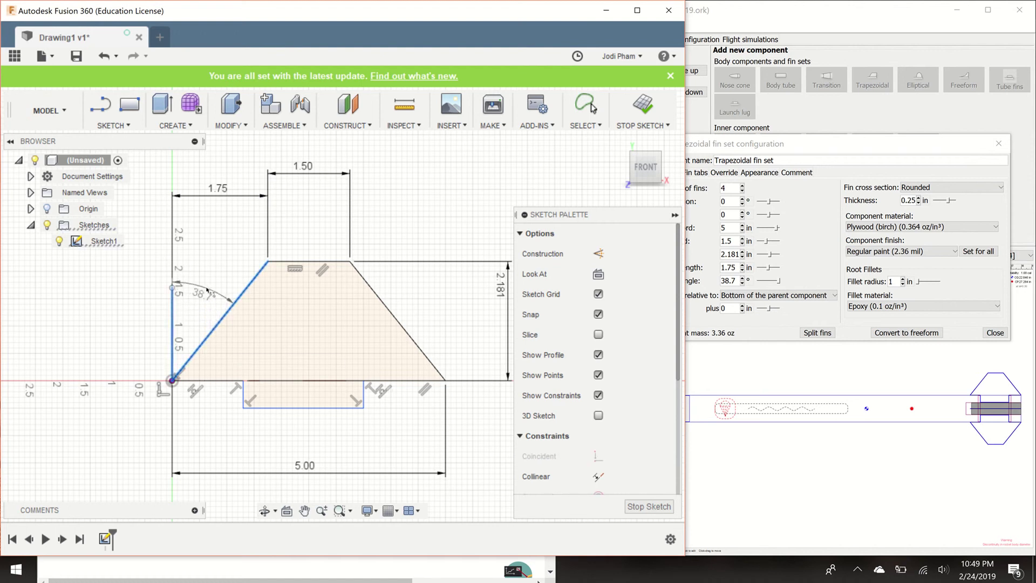
left_click(211, 288)
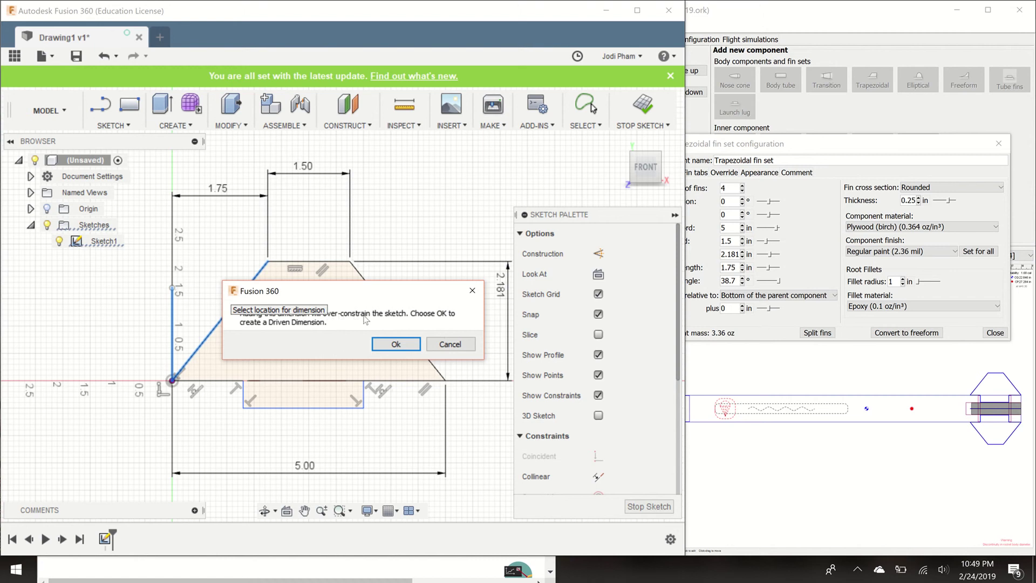
left_click(447, 346)
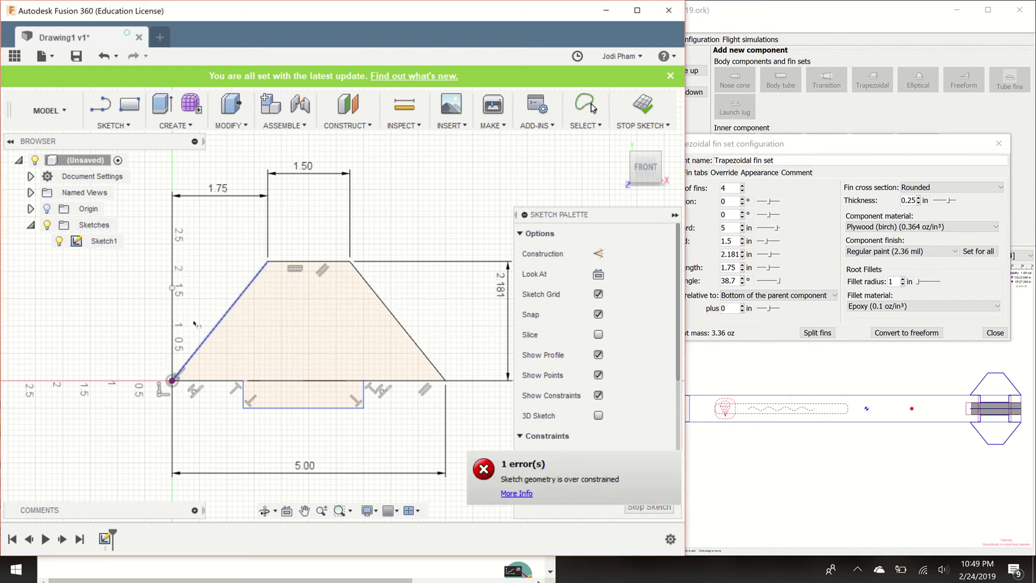
left_click(172, 318)
key("Delete")
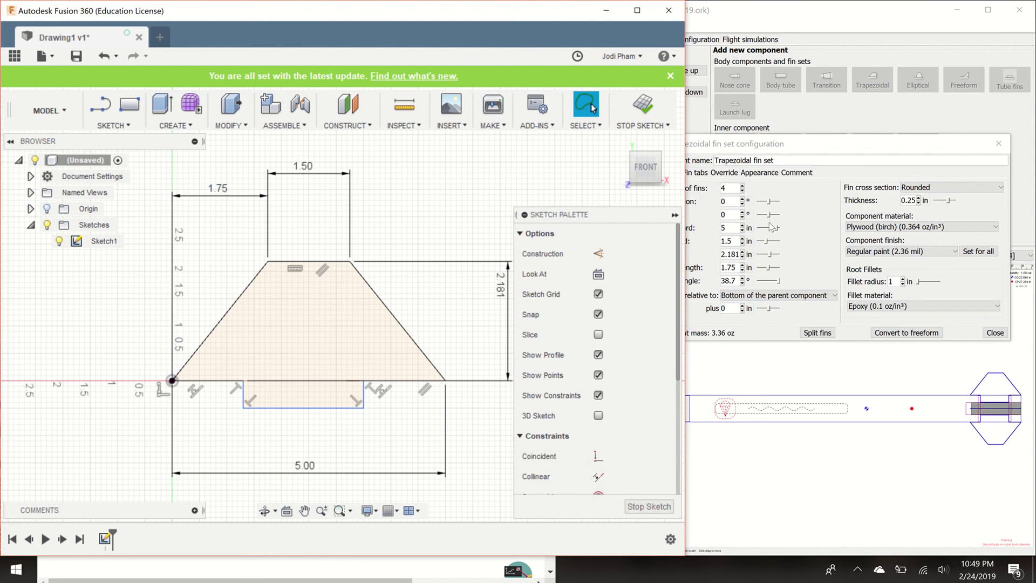
Show the through-the-wall fin tab settings in OpenRocket and dimension the sketched tab's lower edge as 2.79 in.
left_click(811, 219)
left_click(694, 174)
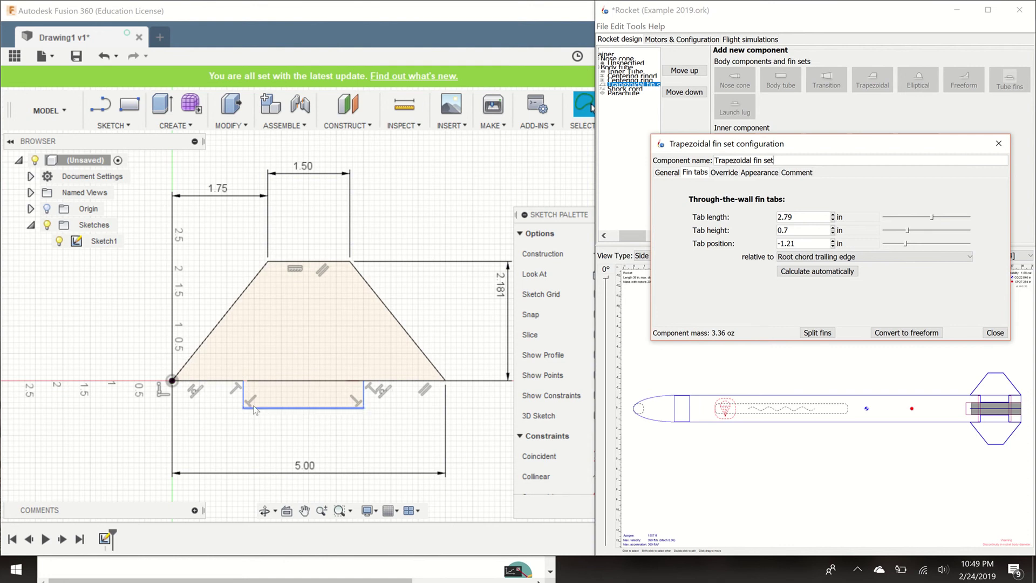
left_click(136, 125)
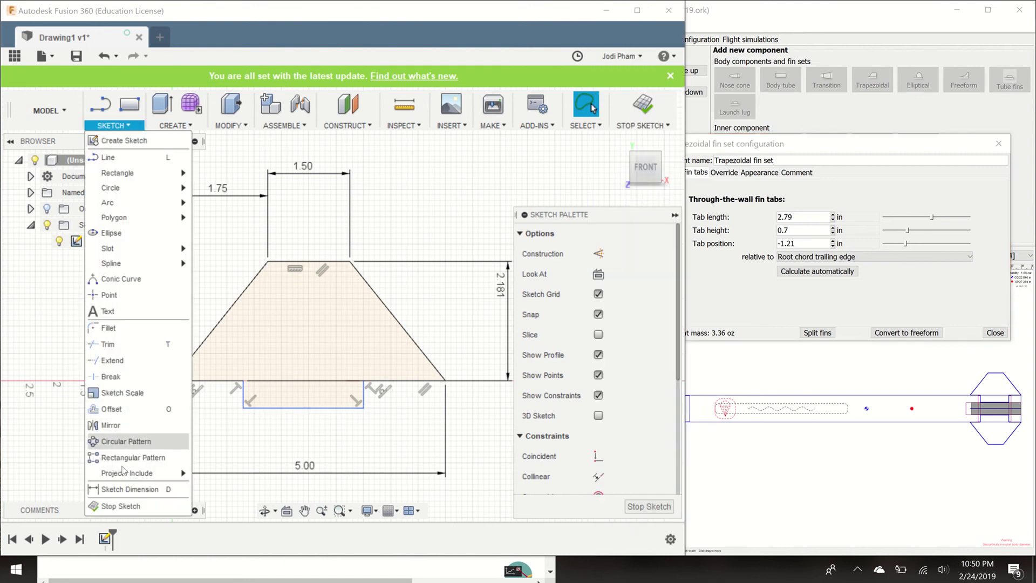
left_click(125, 488)
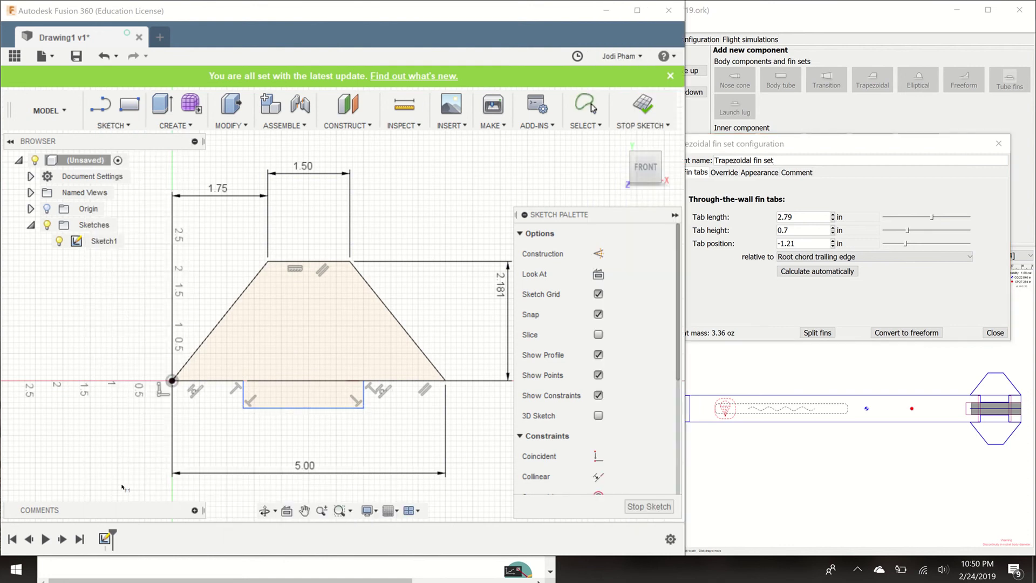
left_click(330, 409)
left_click(311, 441)
type("2.79")
key("Return")
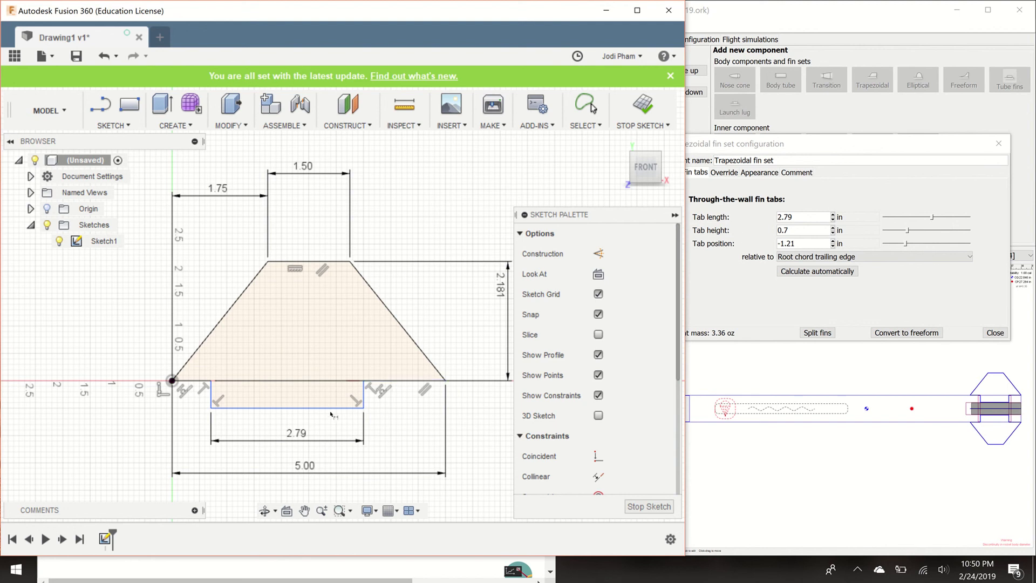
Dimension the height of the through-the-wall tab's short side below the fin's root edge as 0.7 in.
left_click(366, 396)
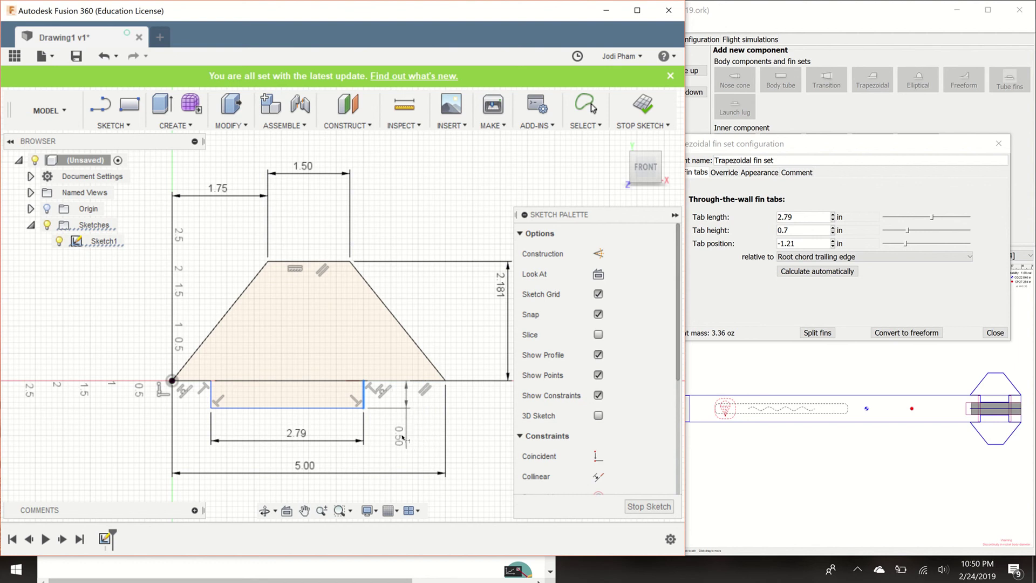
left_click(416, 432)
type("0.7")
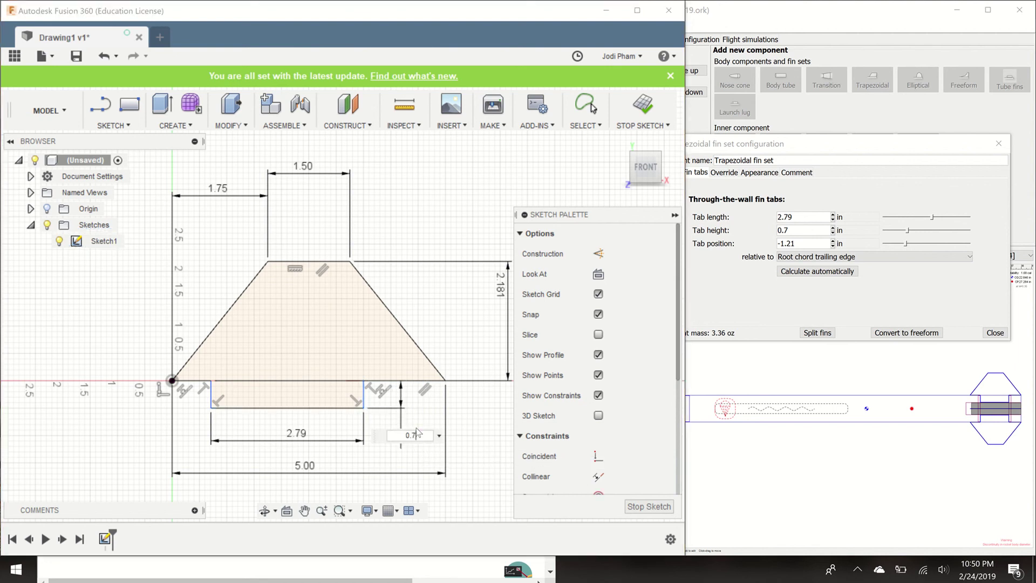
key("Return")
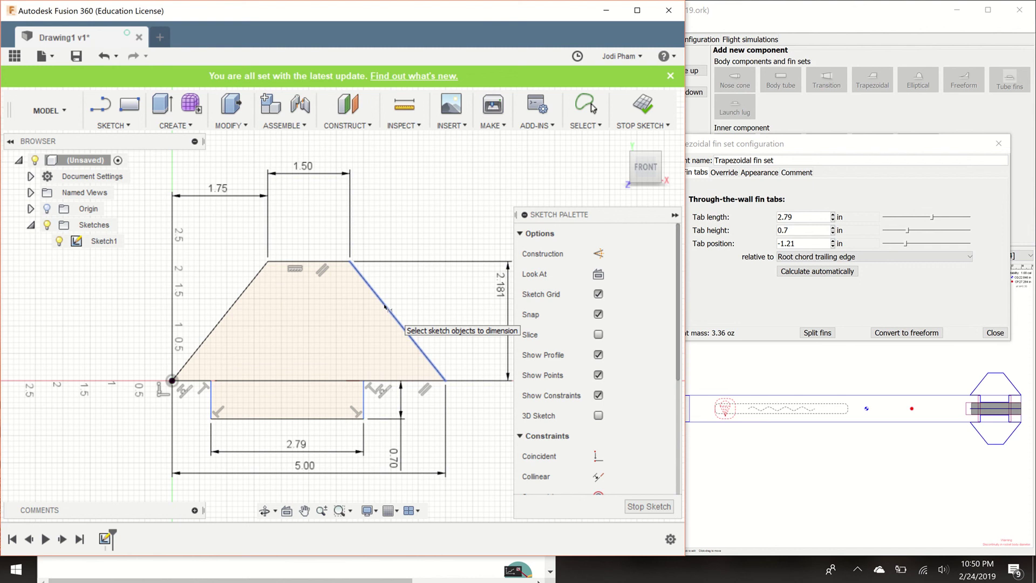
Dimension the horizontal distance from the tab's nearer side to the fin's trailing root corner as 1.21 in.
left_click(446, 382)
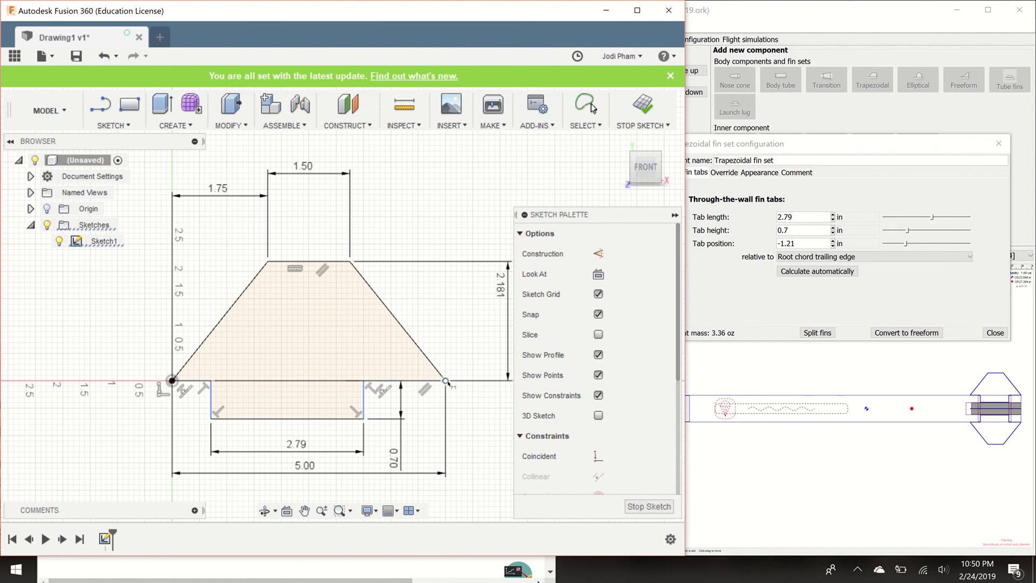
left_click(363, 399)
left_click(445, 380)
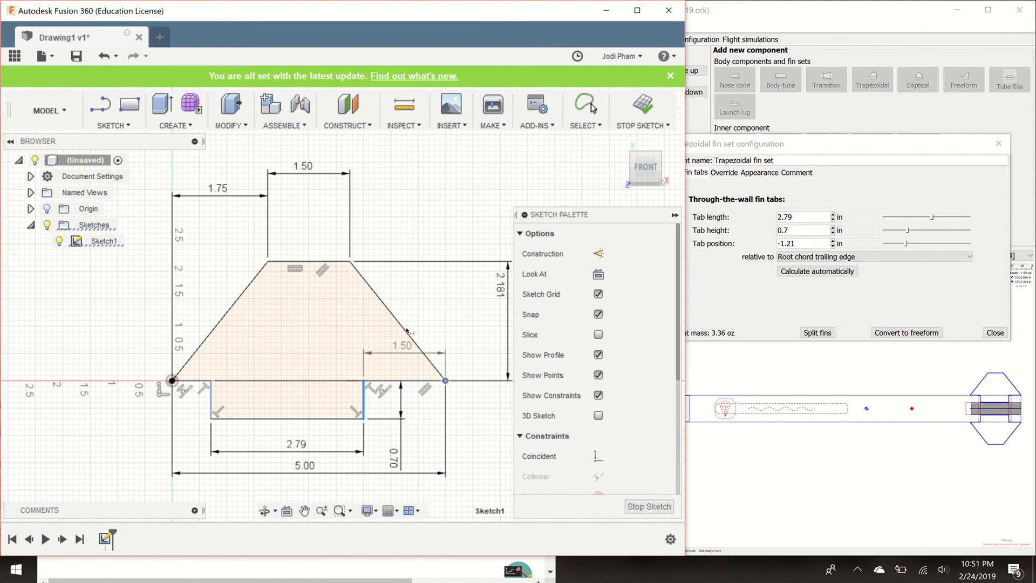
left_click(413, 317)
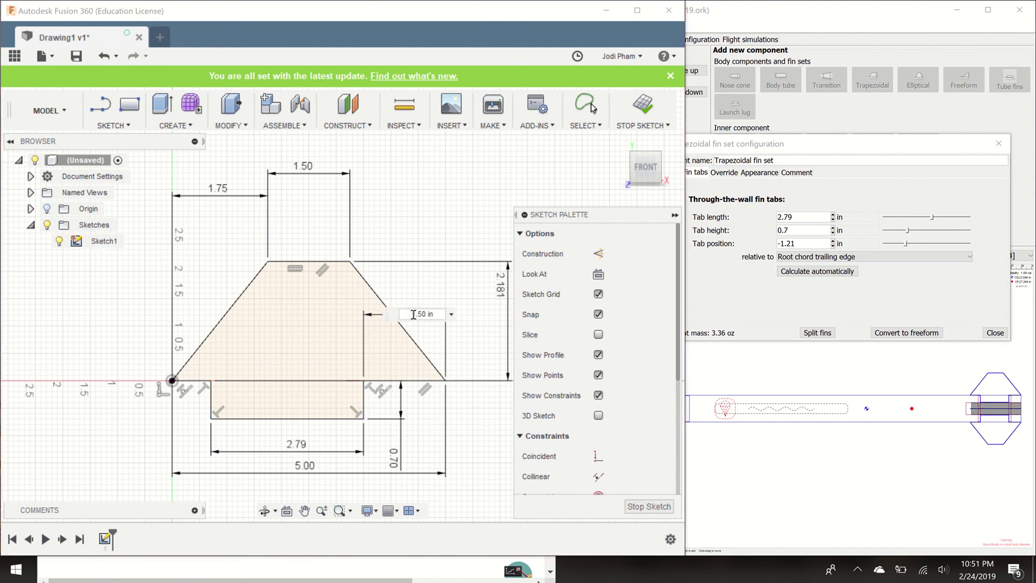
type("1.21")
key("Return")
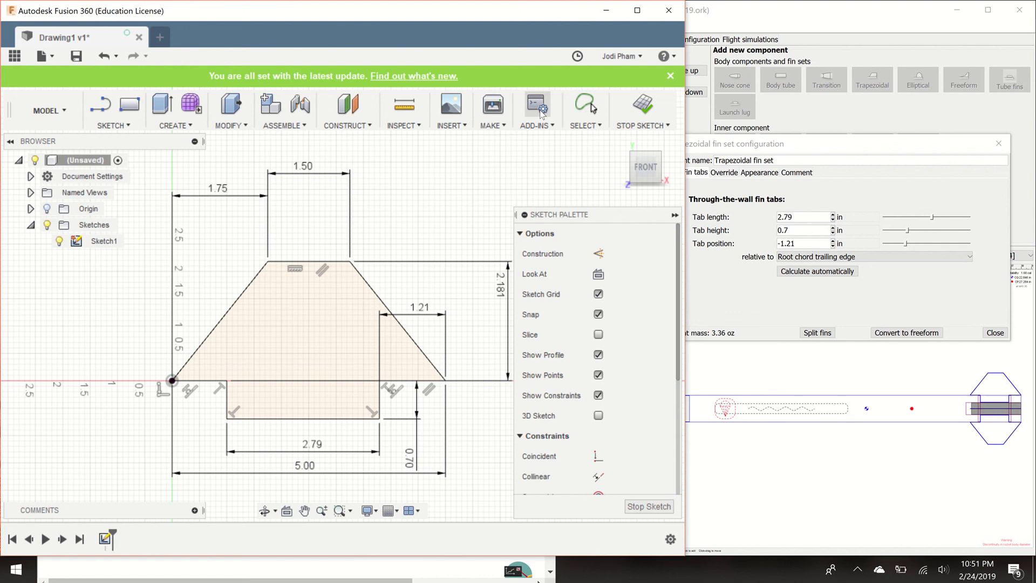
Finish the sketch and export it as a DXF file named Fin Example 1, replacing the existing file.
left_click(642, 107)
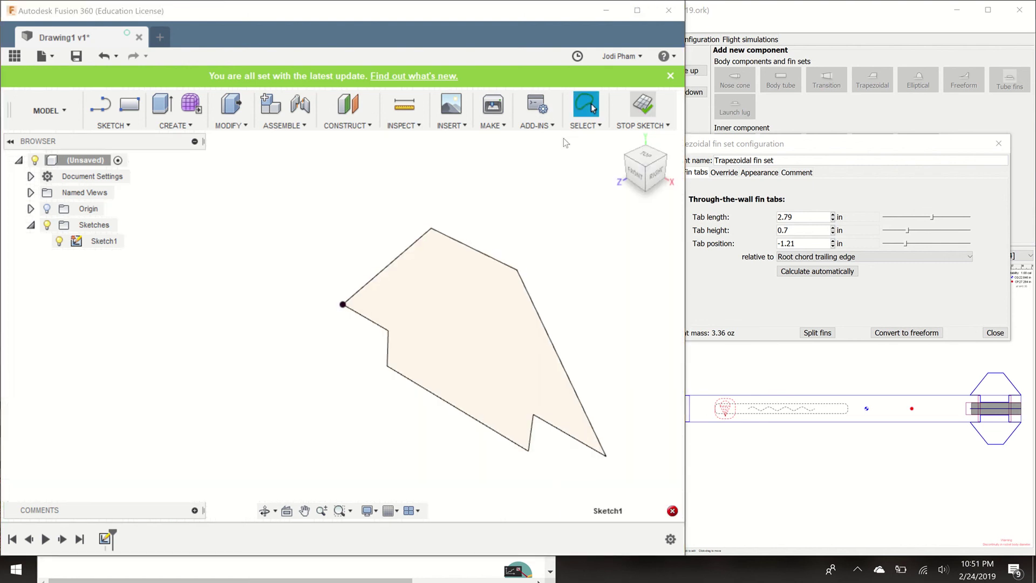
right_click(89, 243)
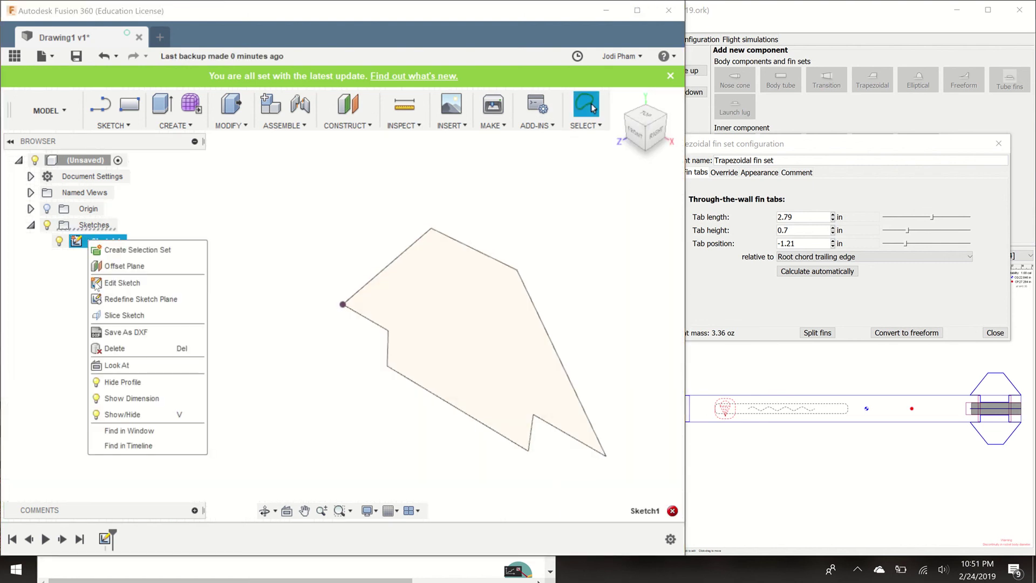
left_click(129, 330)
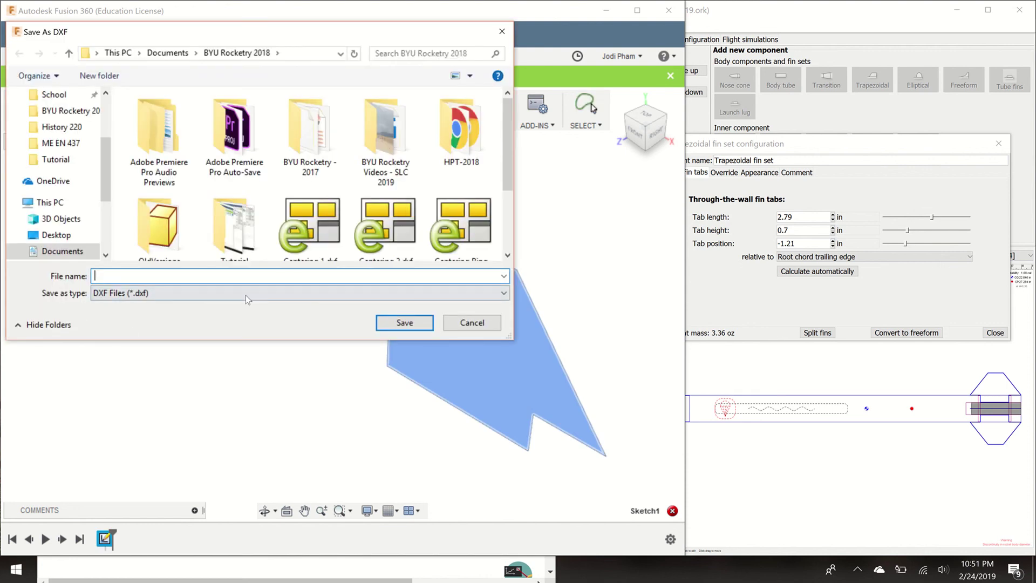
type("Fin Example 1")
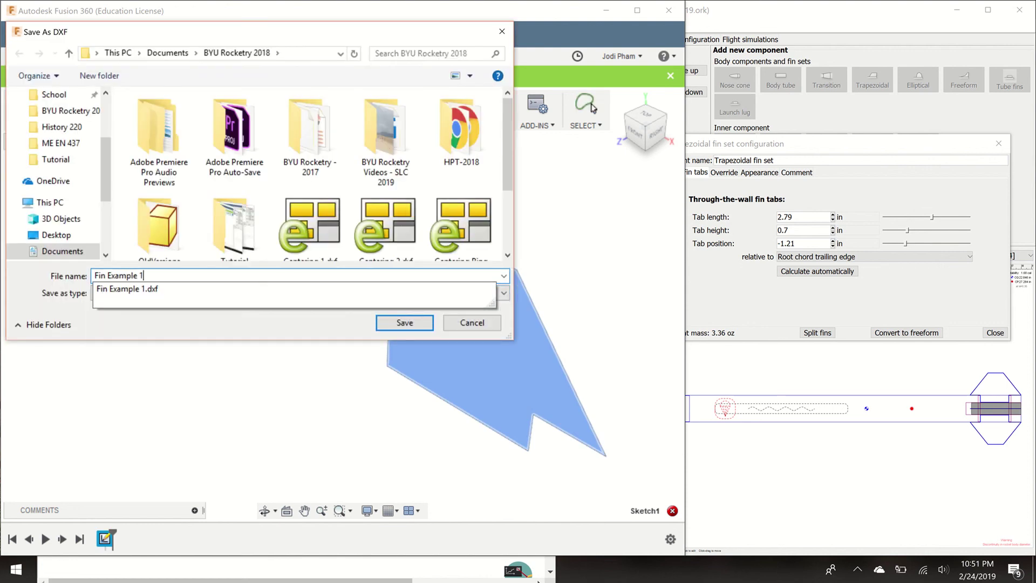
key("Return")
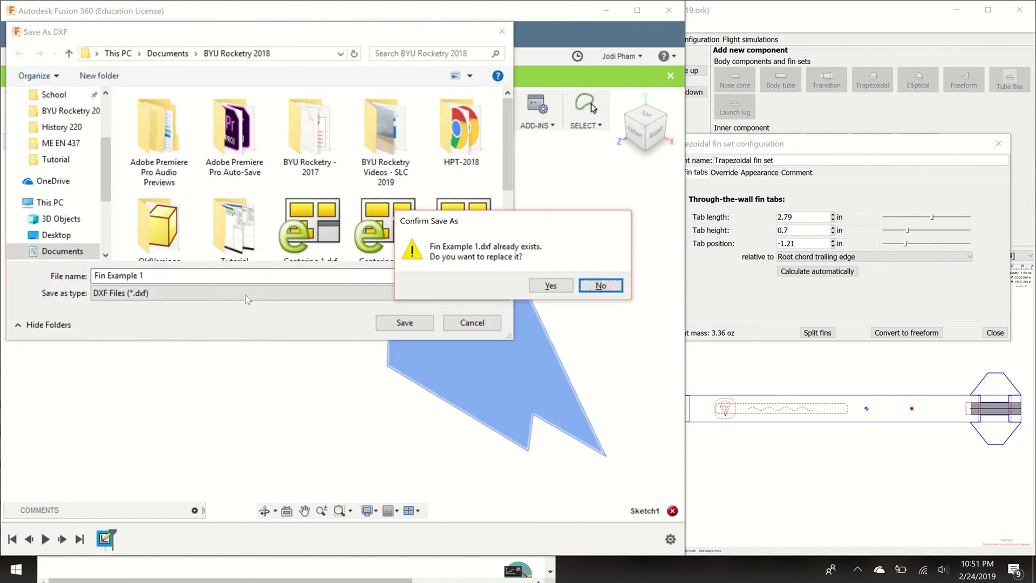
left_click(548, 287)
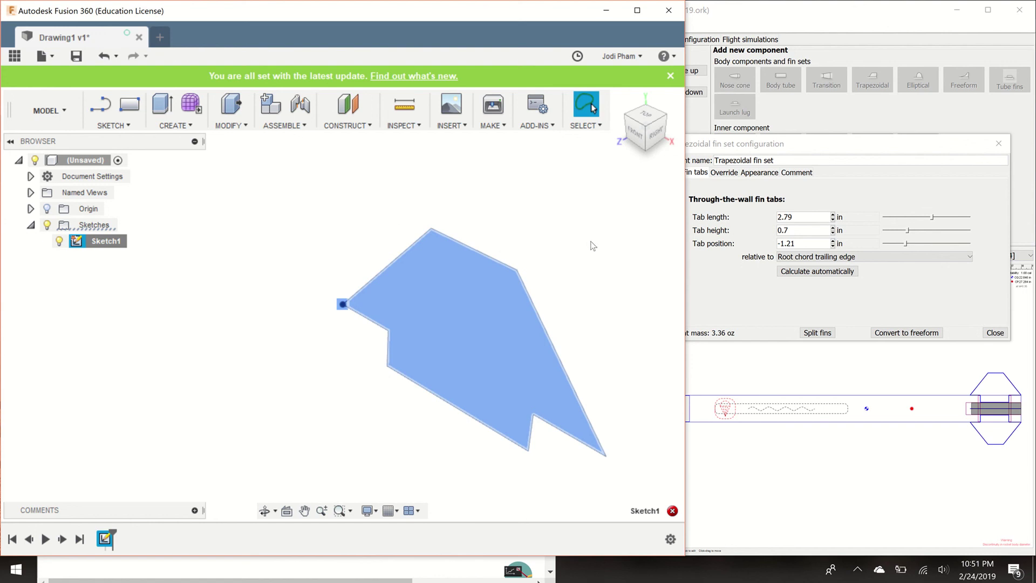
Switch to OpenRocket with its trapezoidal fin set configuration.
left_click(738, 287)
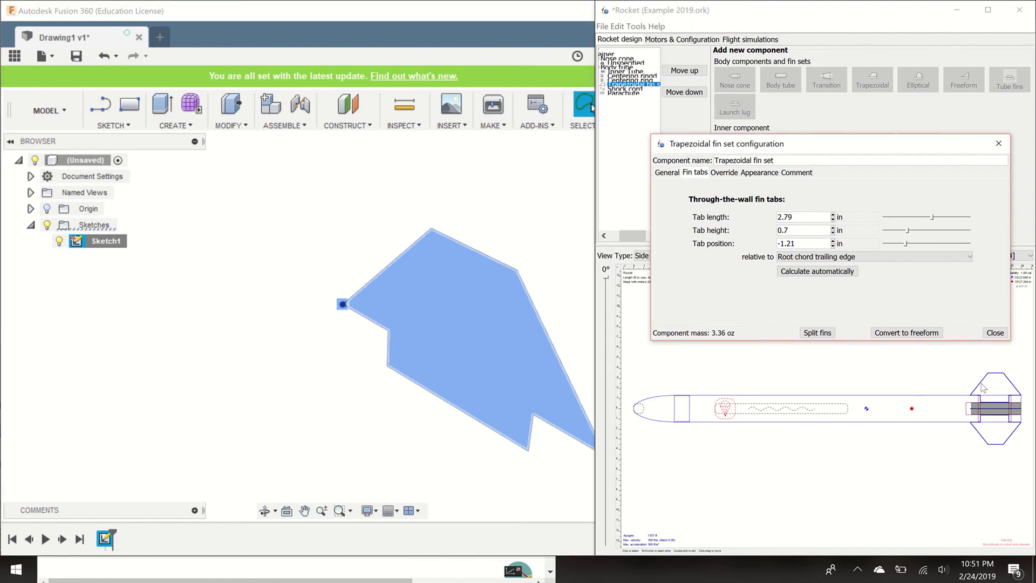